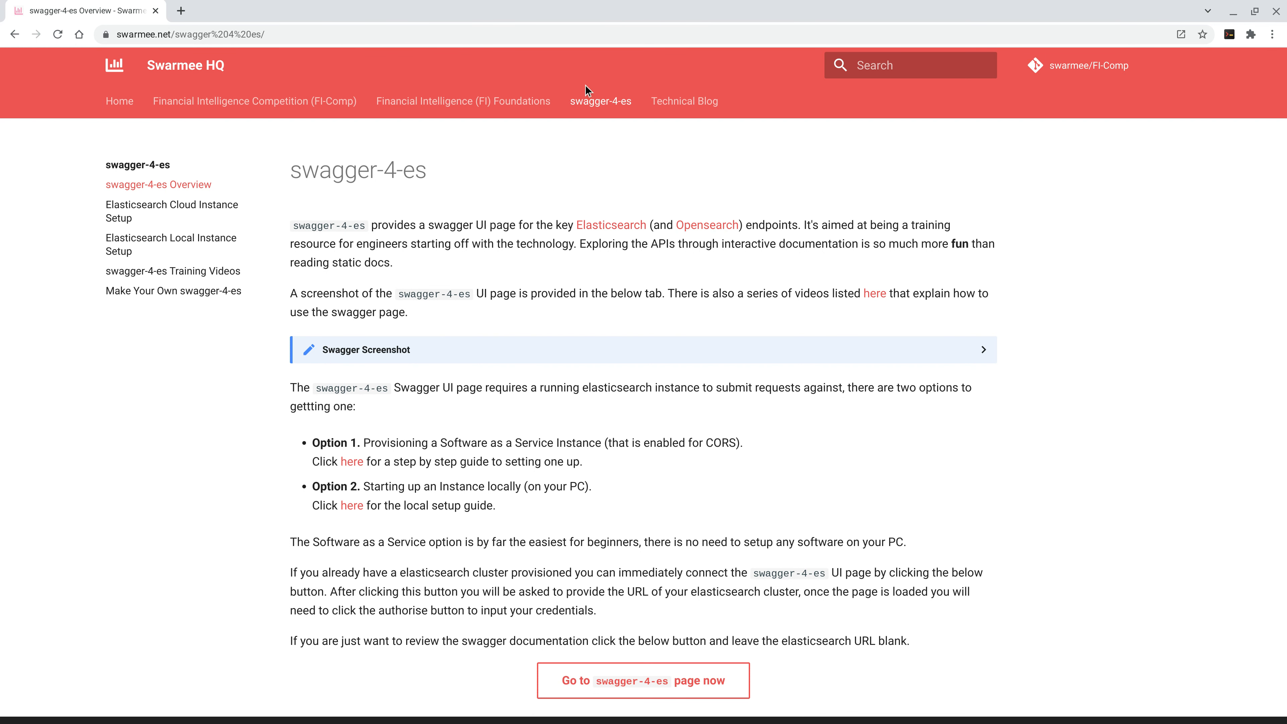
click(566, 690)
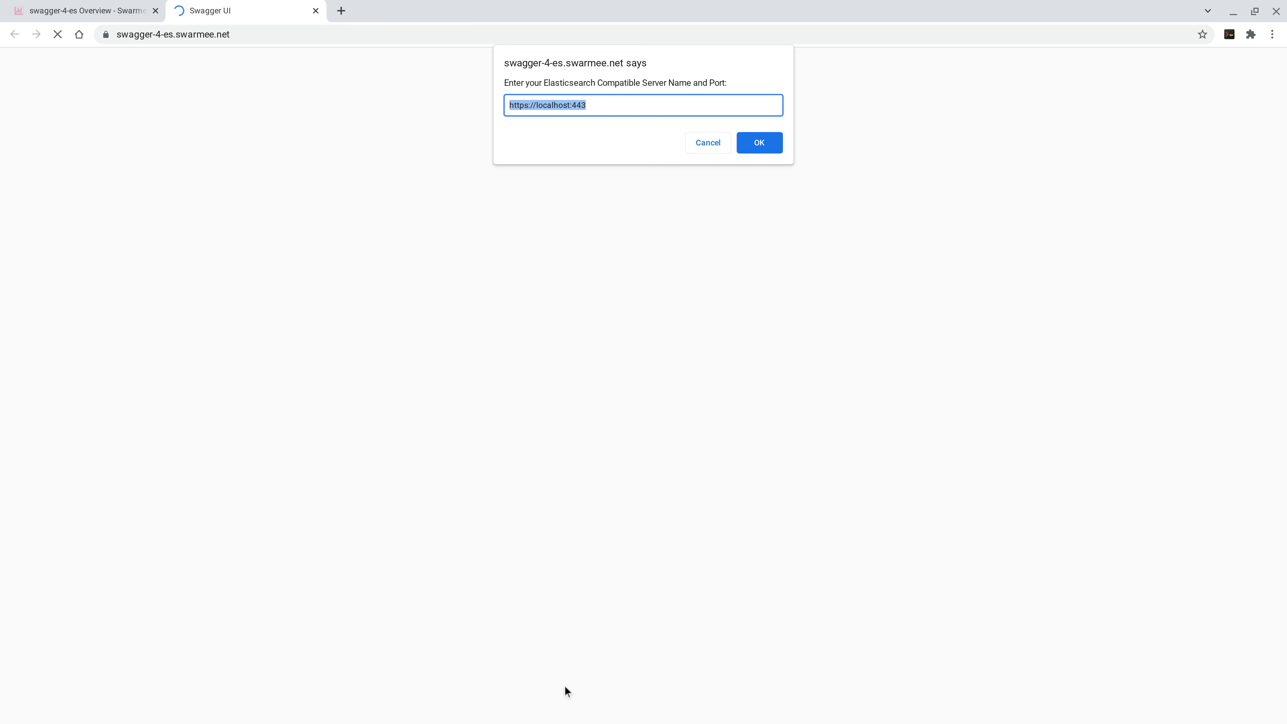
text(https://swarmee-8422523774.us-east-1.bonsaisearch.net:443)
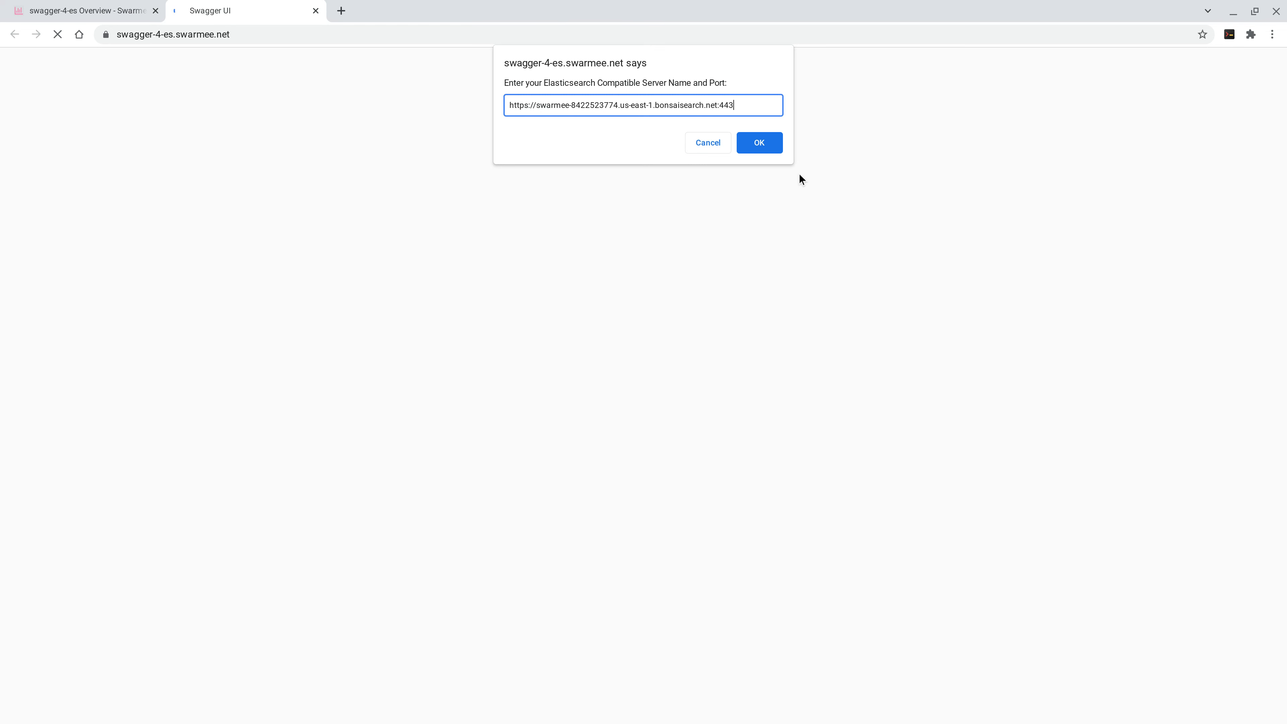
click(764, 142)
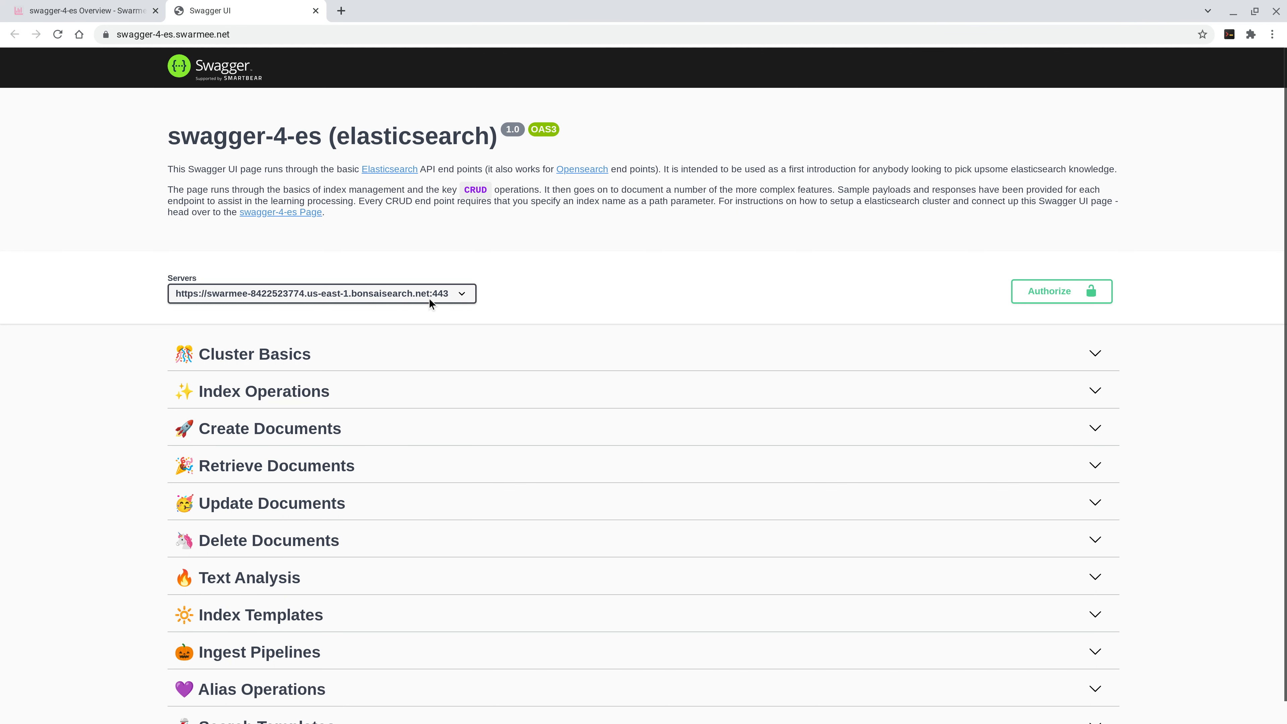
Authorize HTTPBasic access with the cluster's username and password, and show the page in full screen
click(1033, 303)
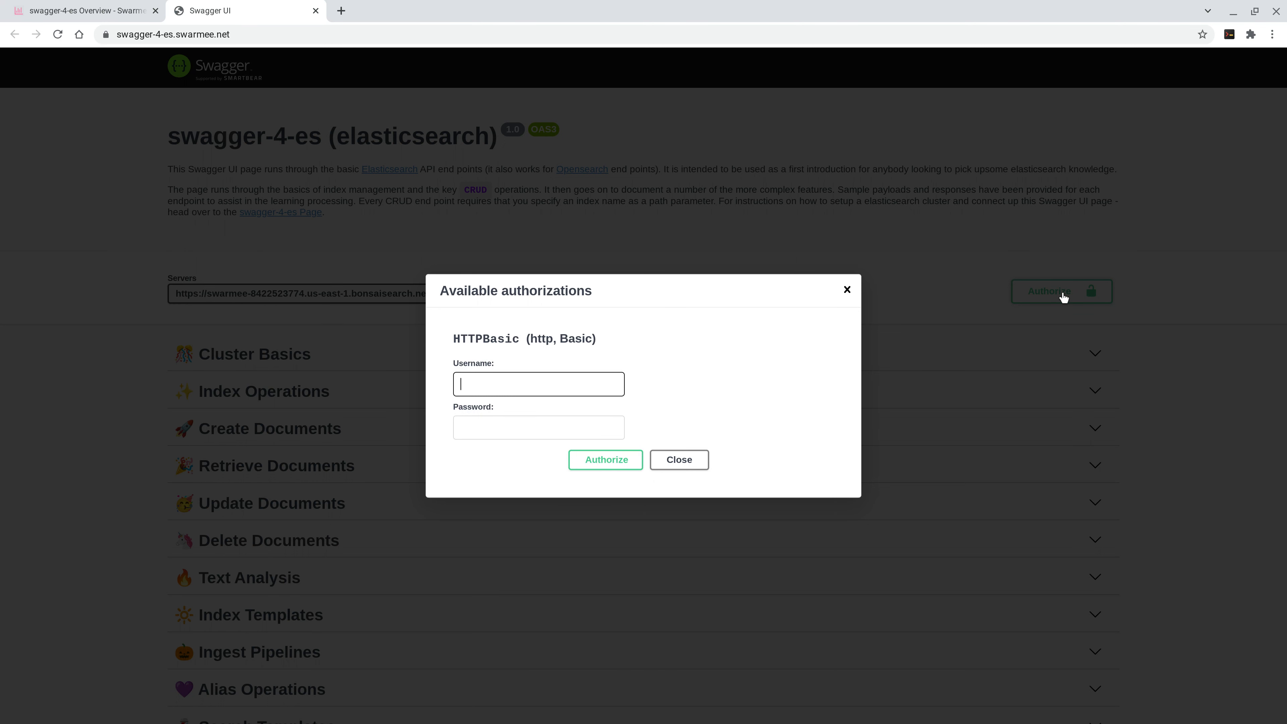
click(596, 468)
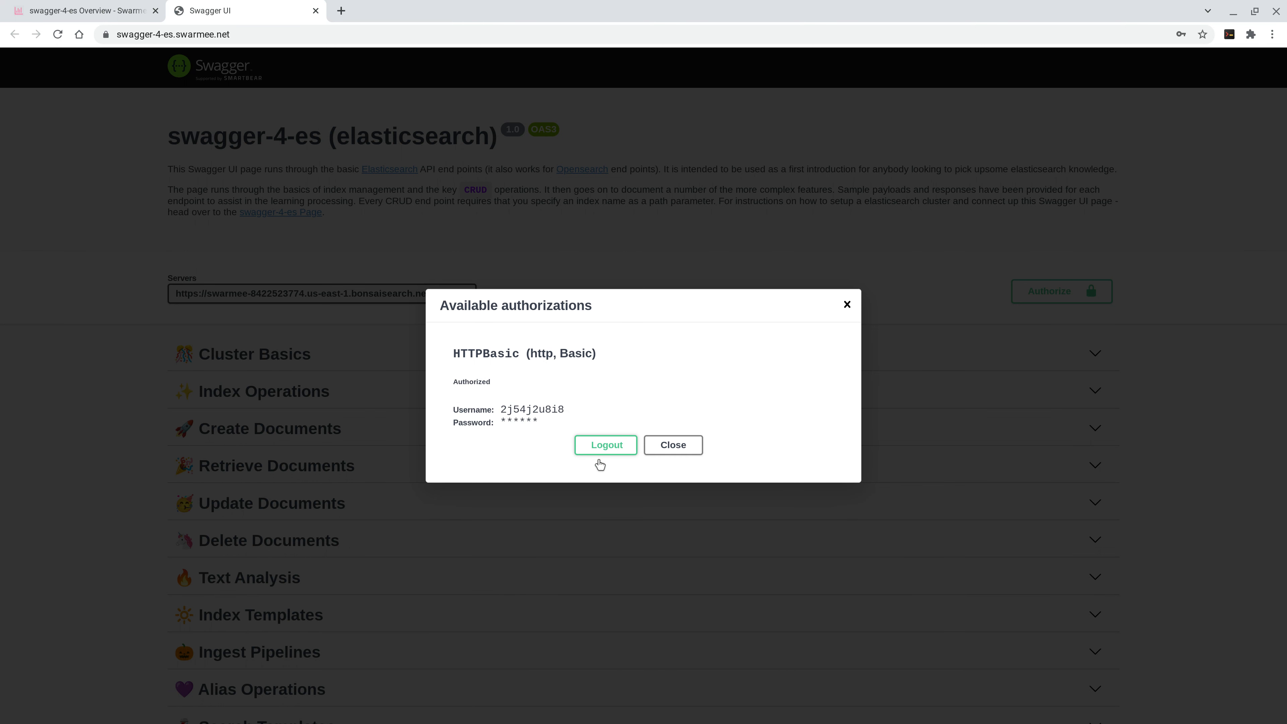
click(669, 445)
key(F11)
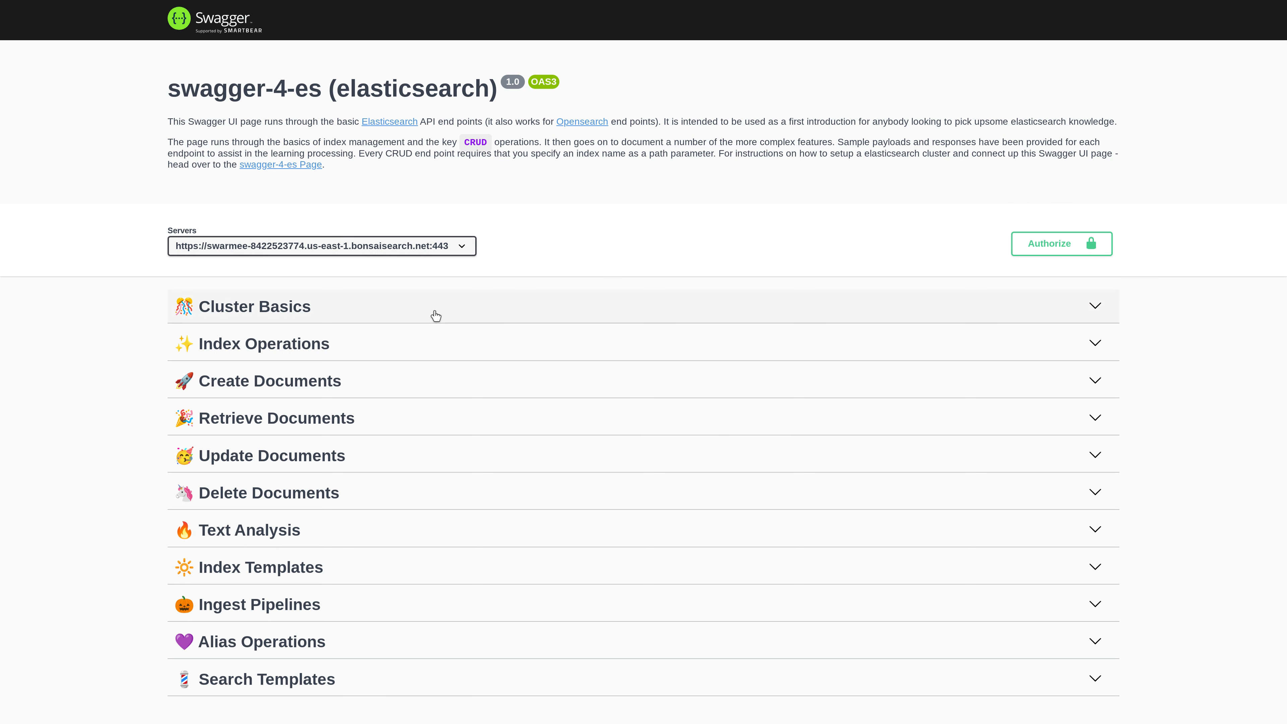
Try out and execute the GET /_cluster/health request under Cluster Basics
click(411, 308)
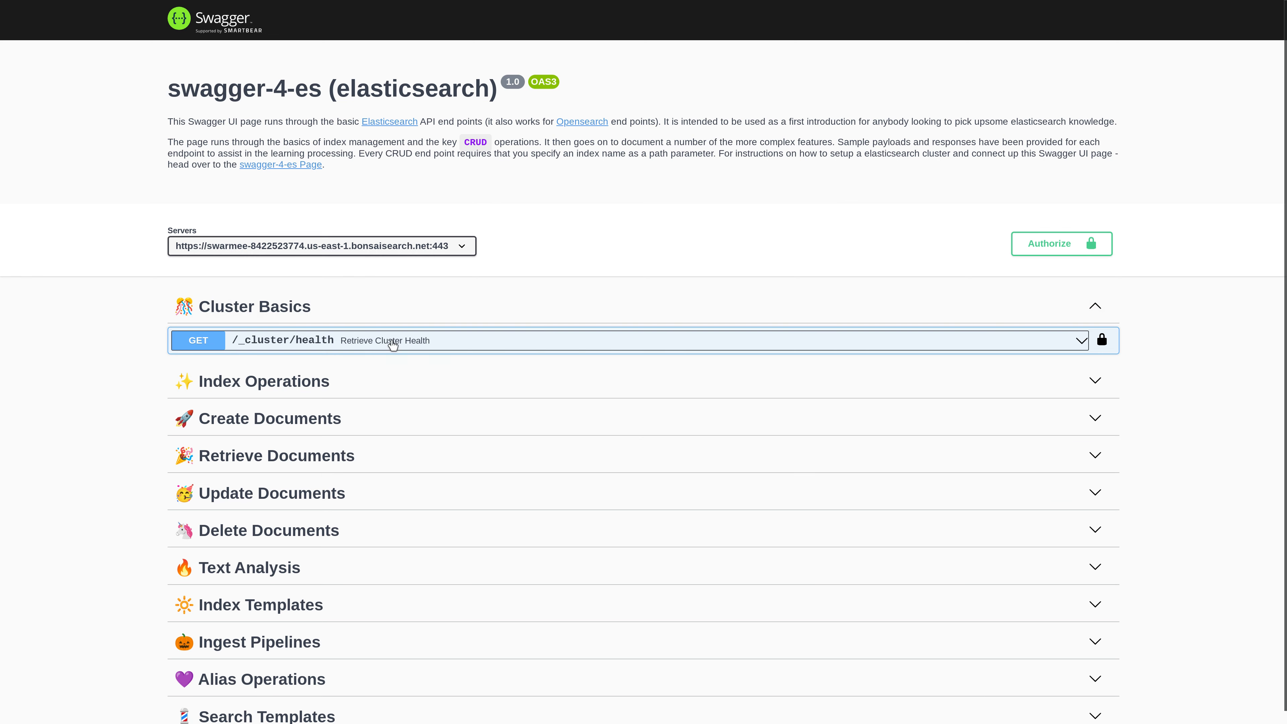
click(273, 335)
click(1067, 465)
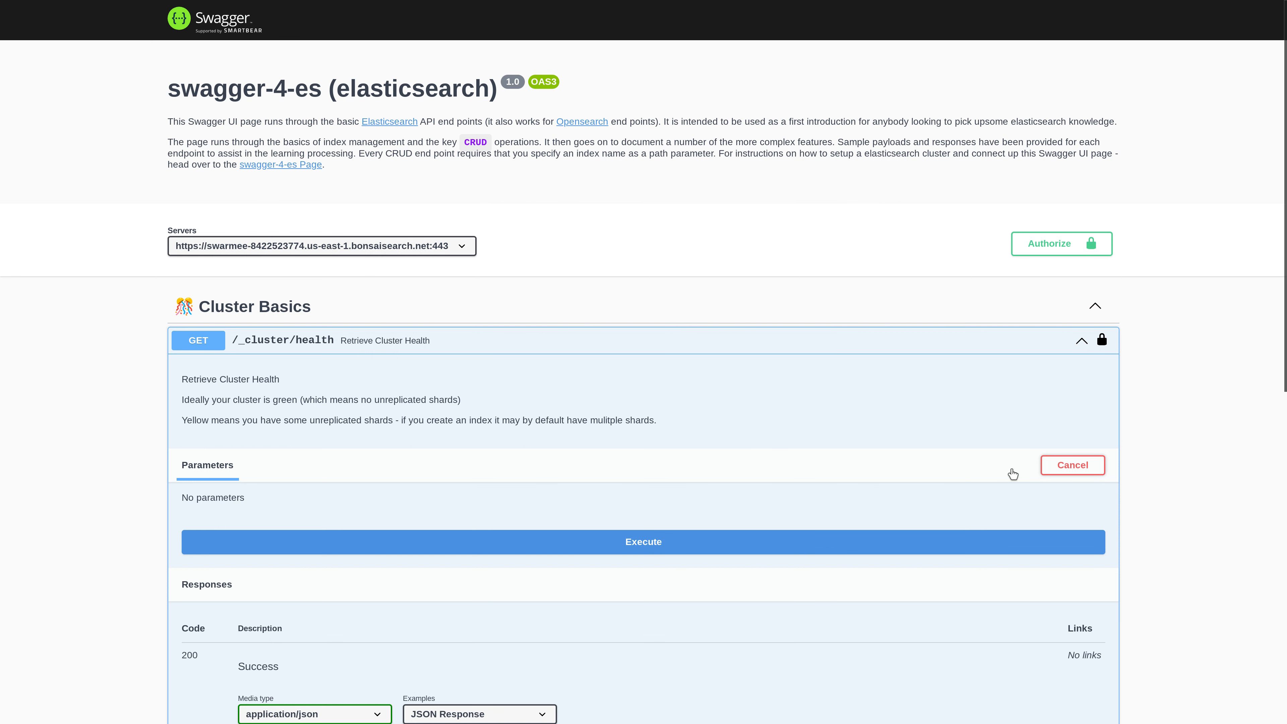
click(659, 542)
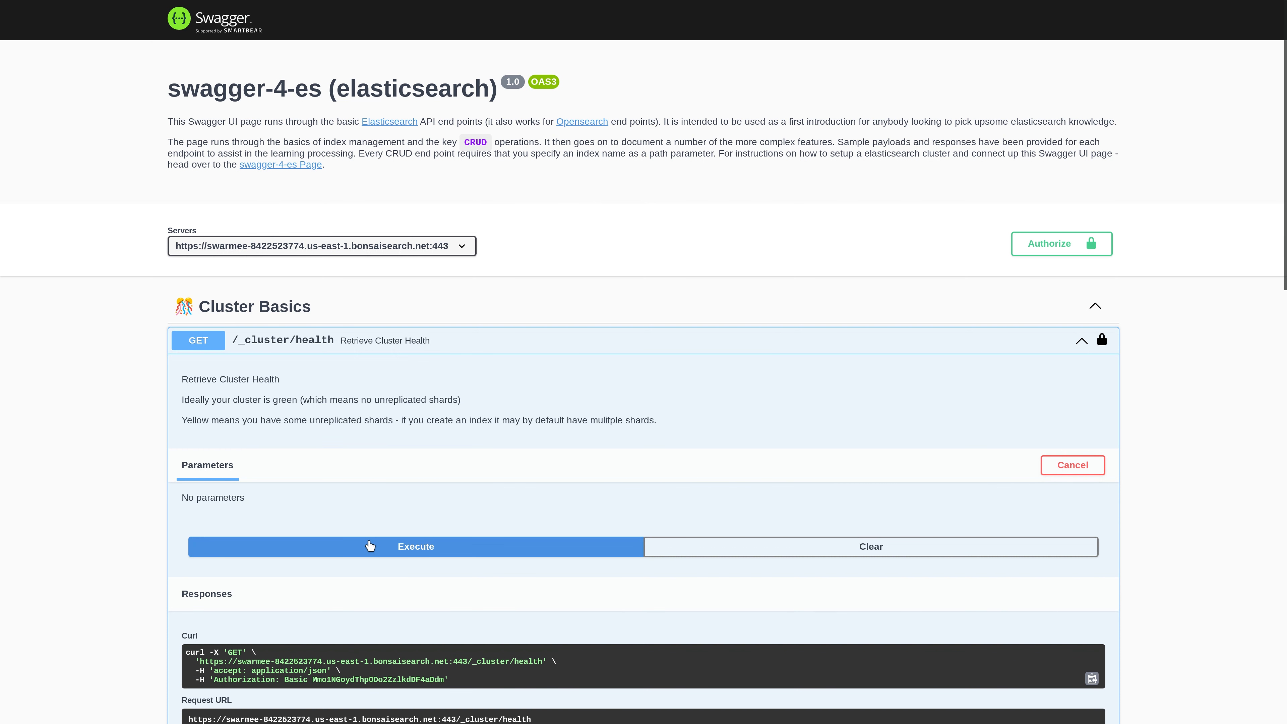
Examine the curl command, request URL and response body of the cluster health request, and collapse the Cluster Basics section
scroll(470, 451, down, 5)
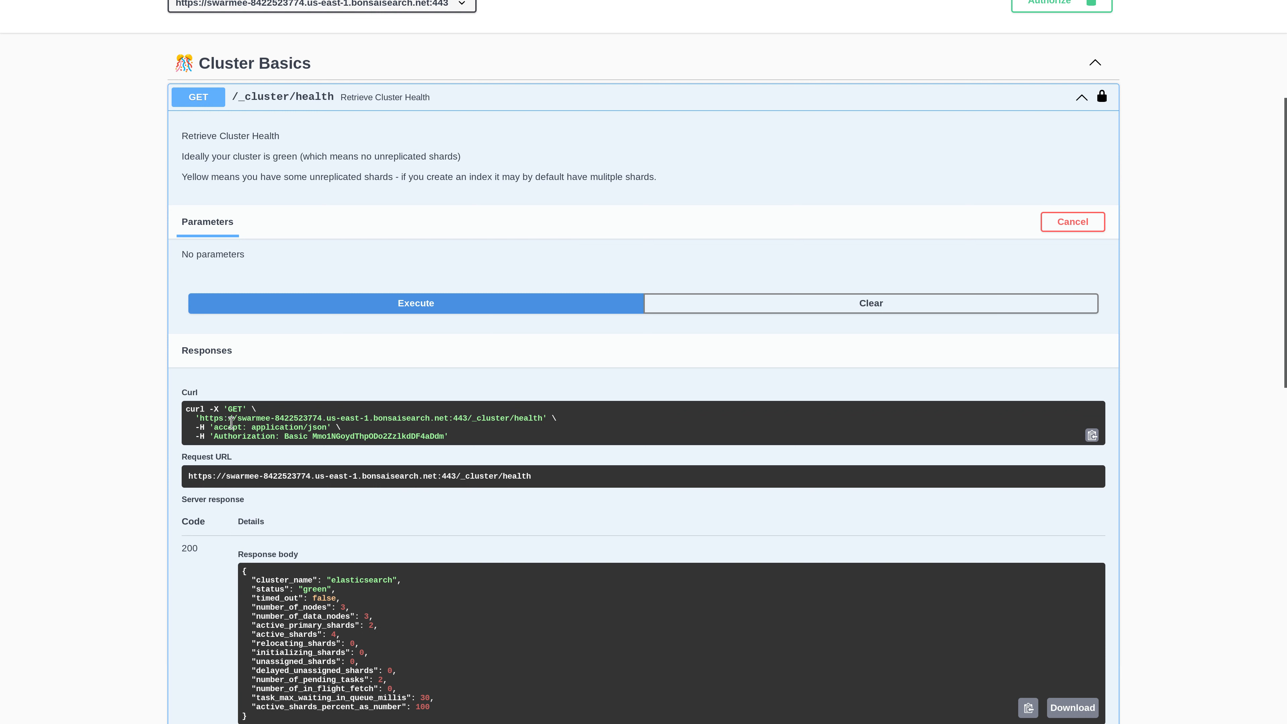
drag(237, 418, 505, 417)
click(473, 420)
scroll(412, 605, down, 1)
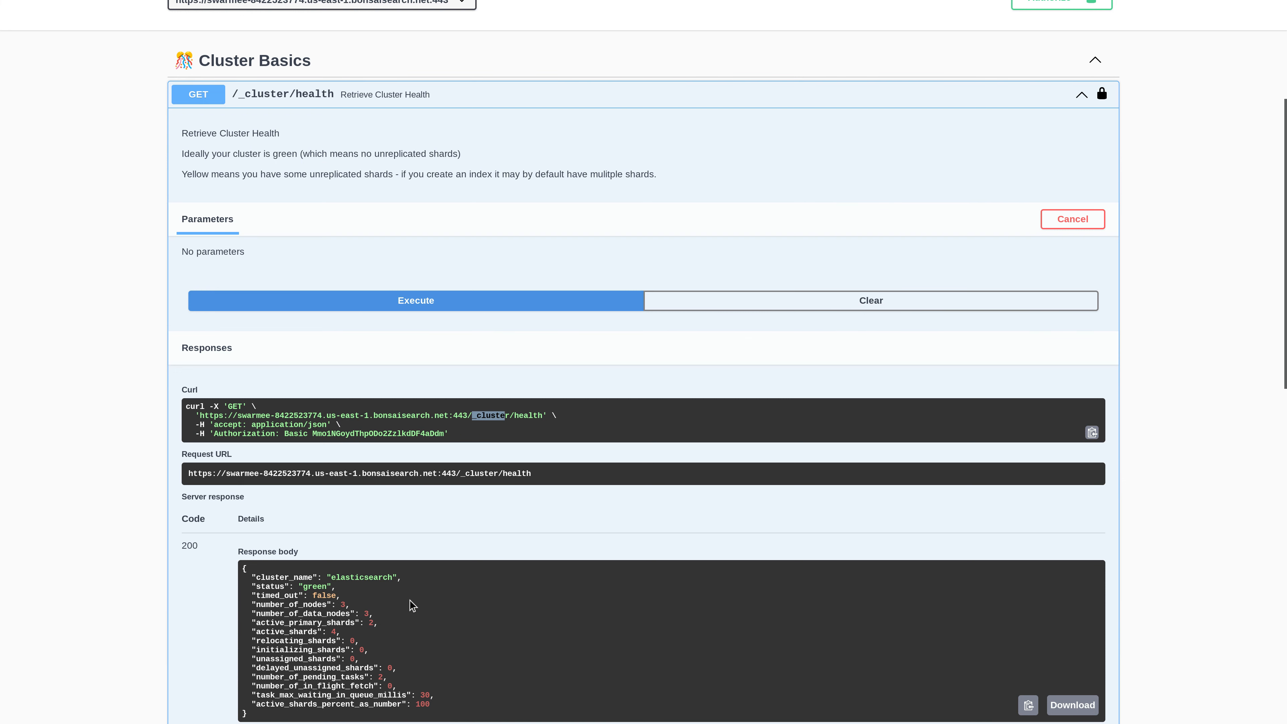
scroll(413, 606, down, 2)
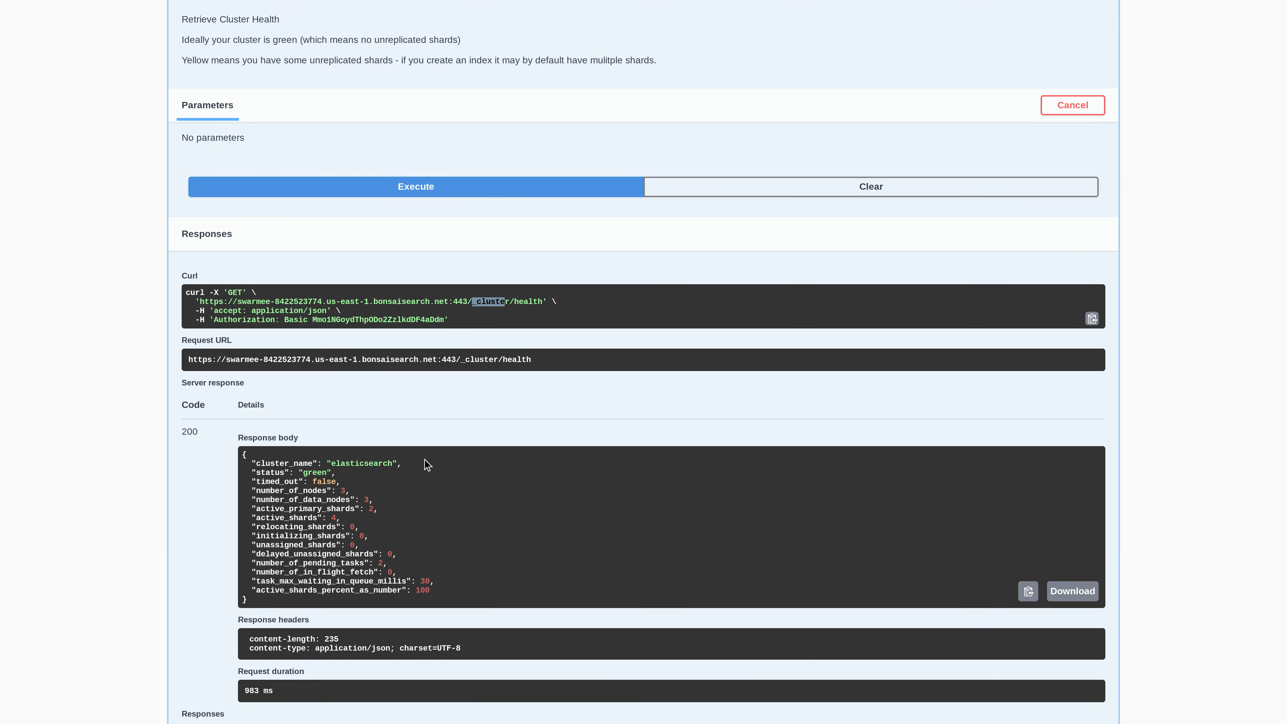
scroll(474, 426, up, 5)
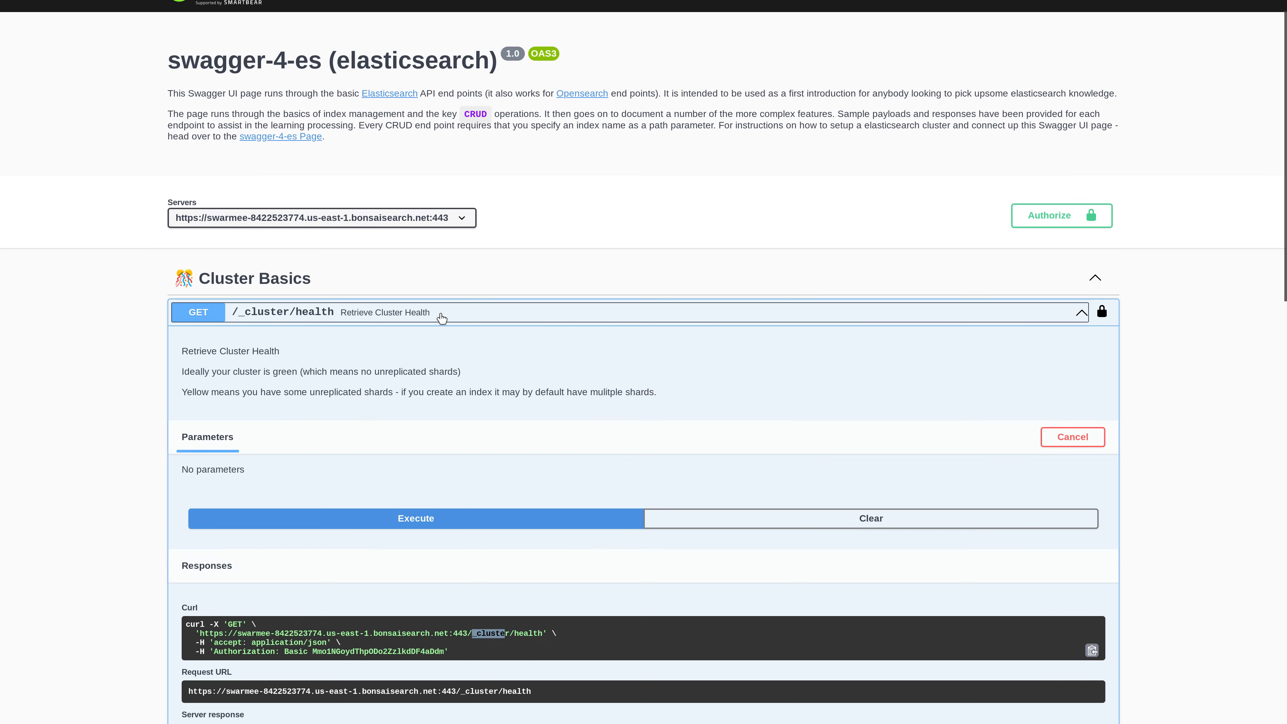
click(442, 317)
click(402, 278)
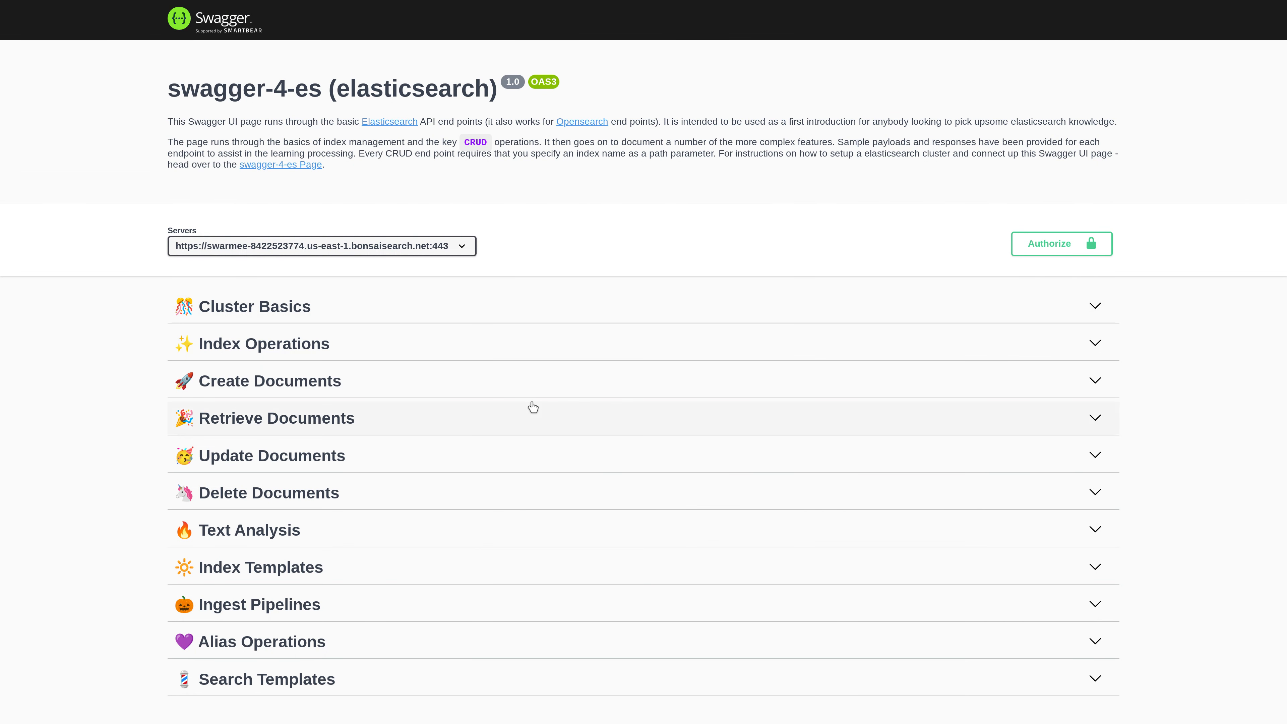
Expand the POST /_bulk endpoint under Create Documents and read its description
click(322, 396)
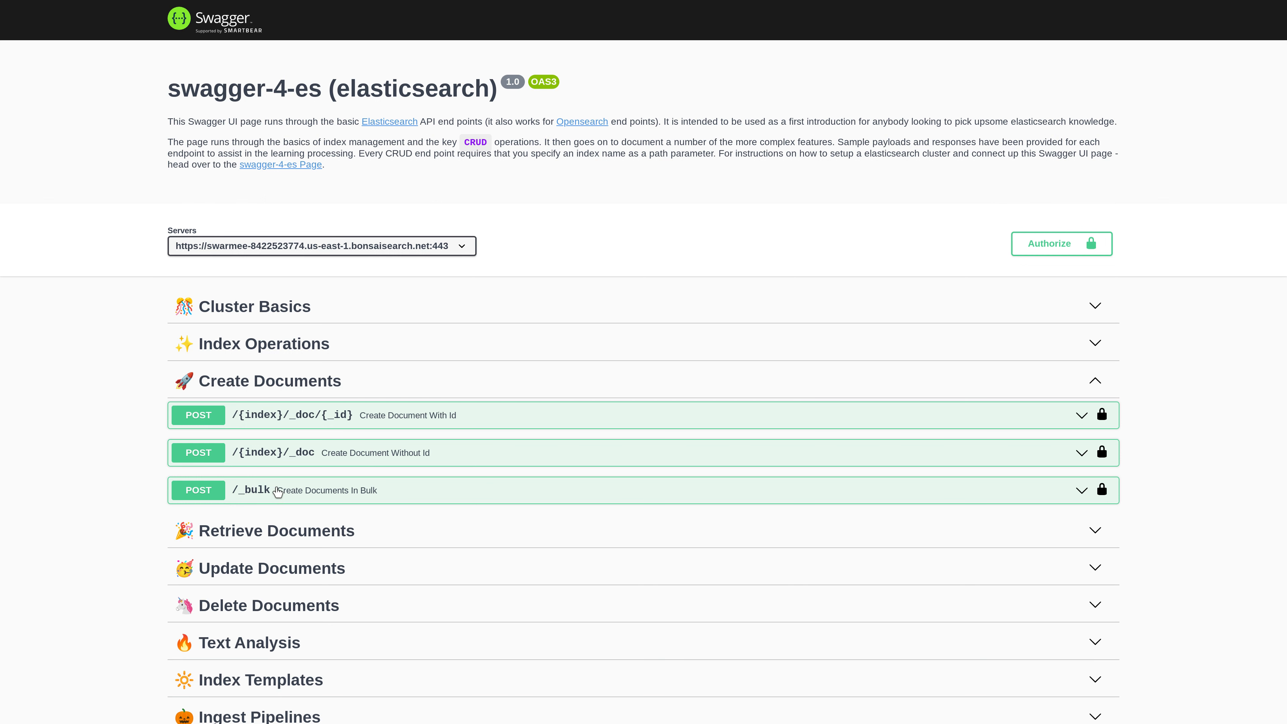
click(312, 492)
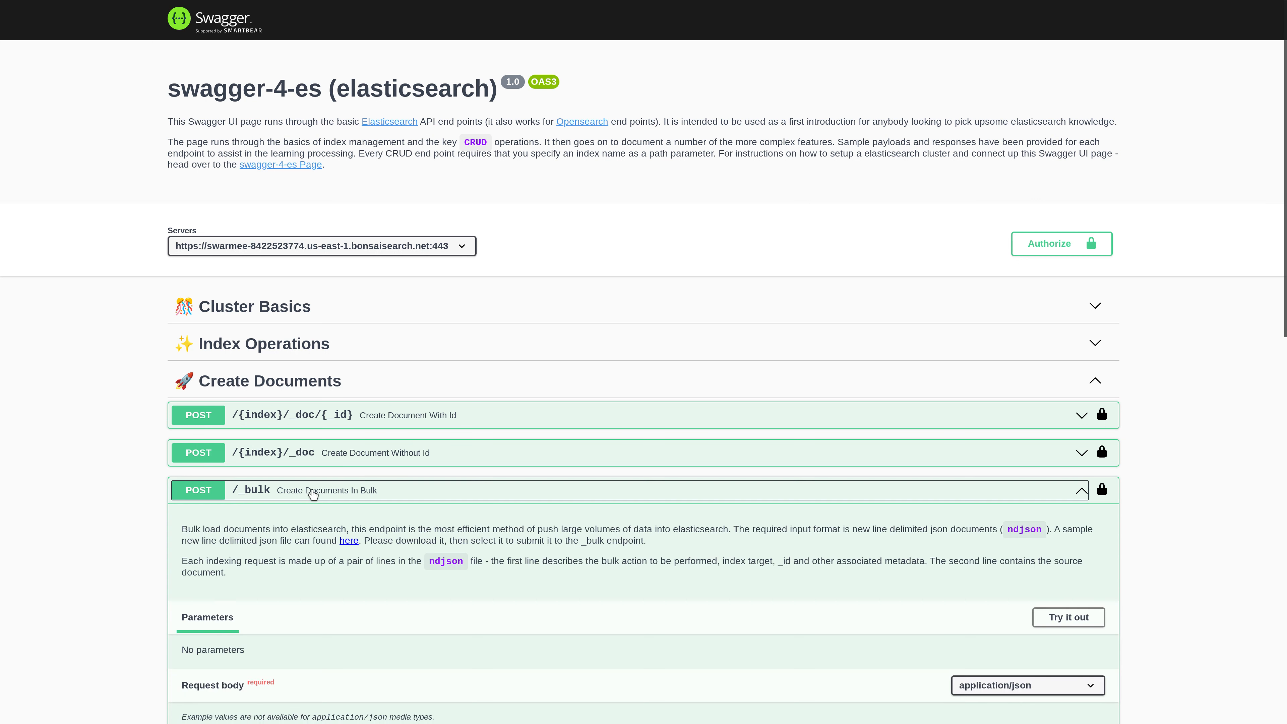
scroll(720, 555, down, 1)
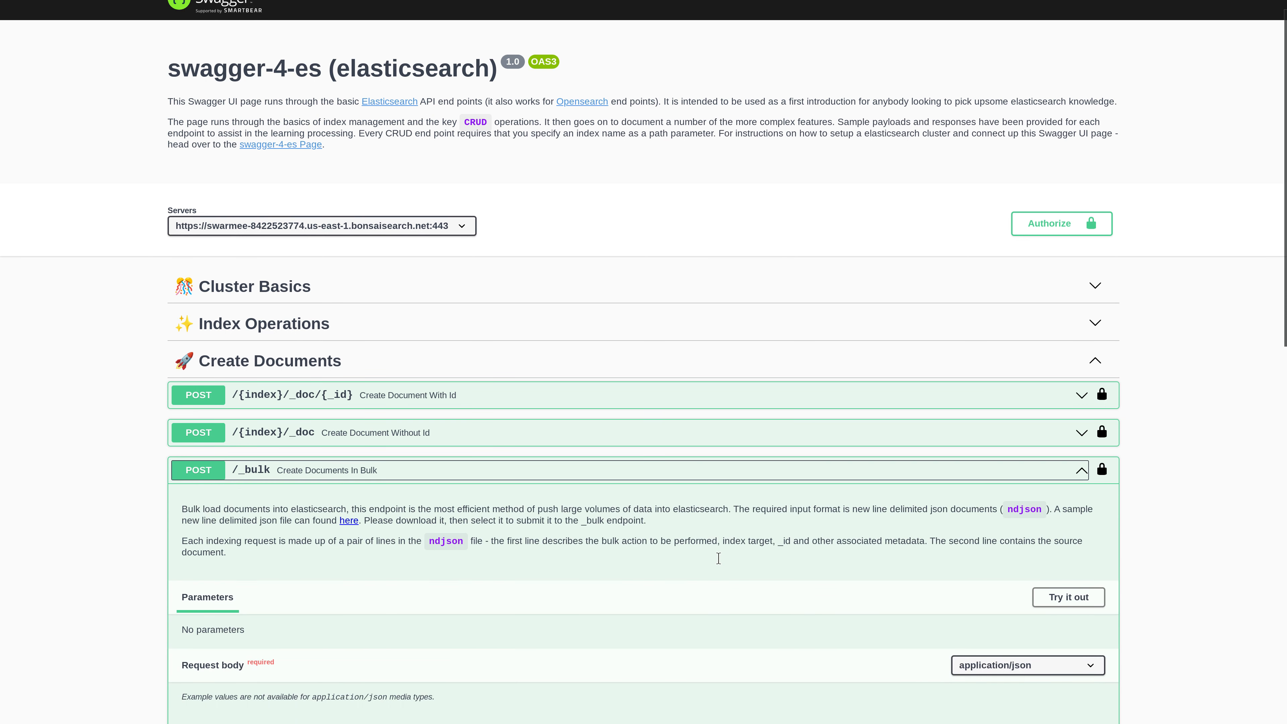
scroll(718, 557, down, 3)
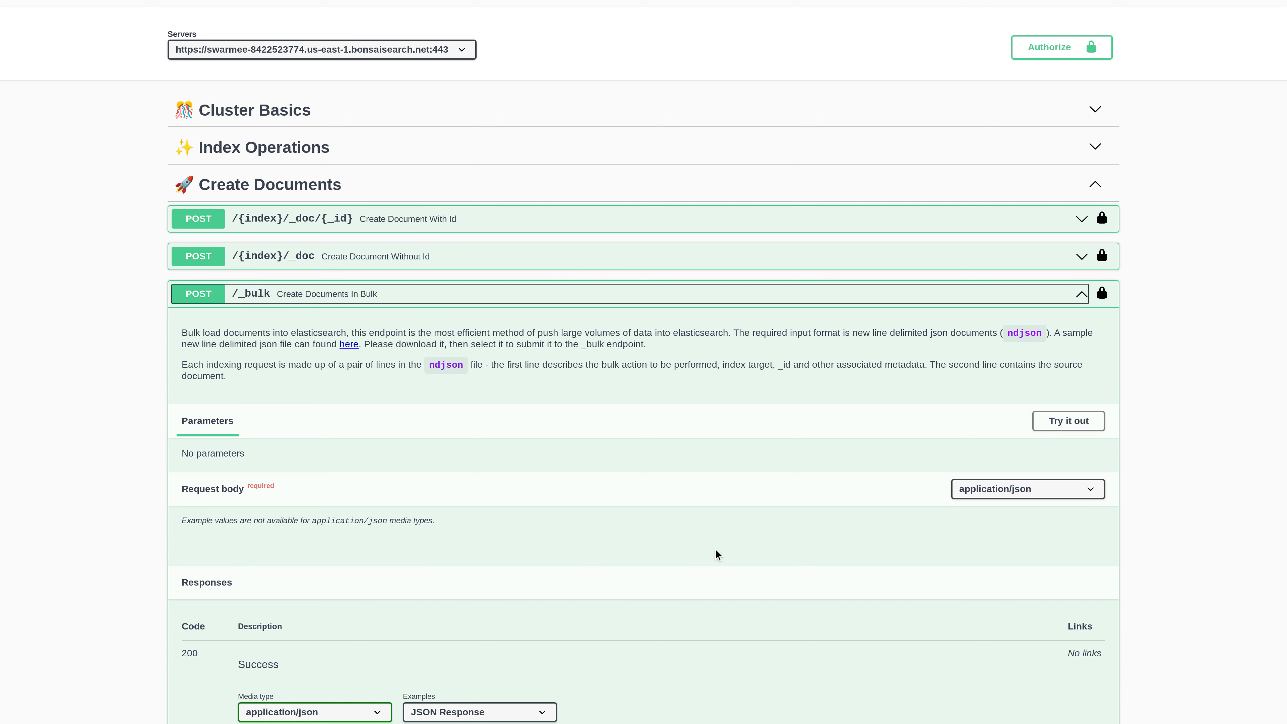
Switch to bulk-country-data.ndjson in the Caret editor, widen its window and highlight the first pair of lines
key(alt+Tab)
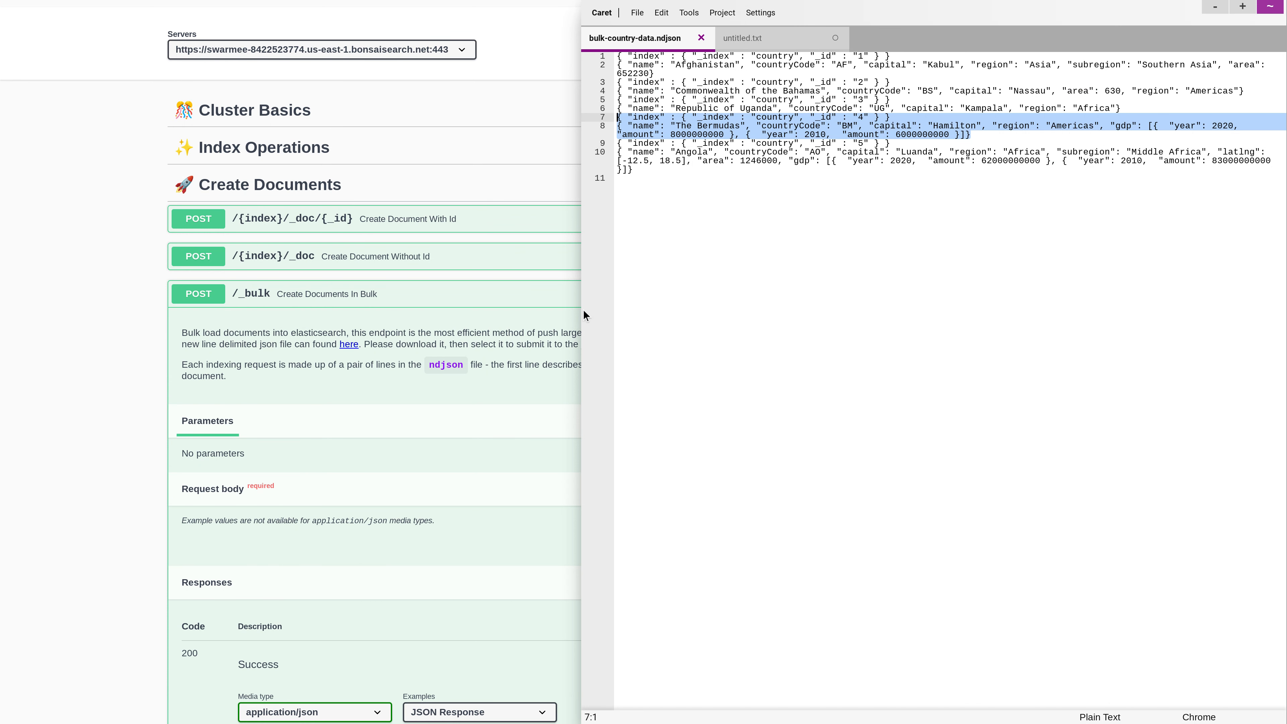
drag(581, 309, 115, 304)
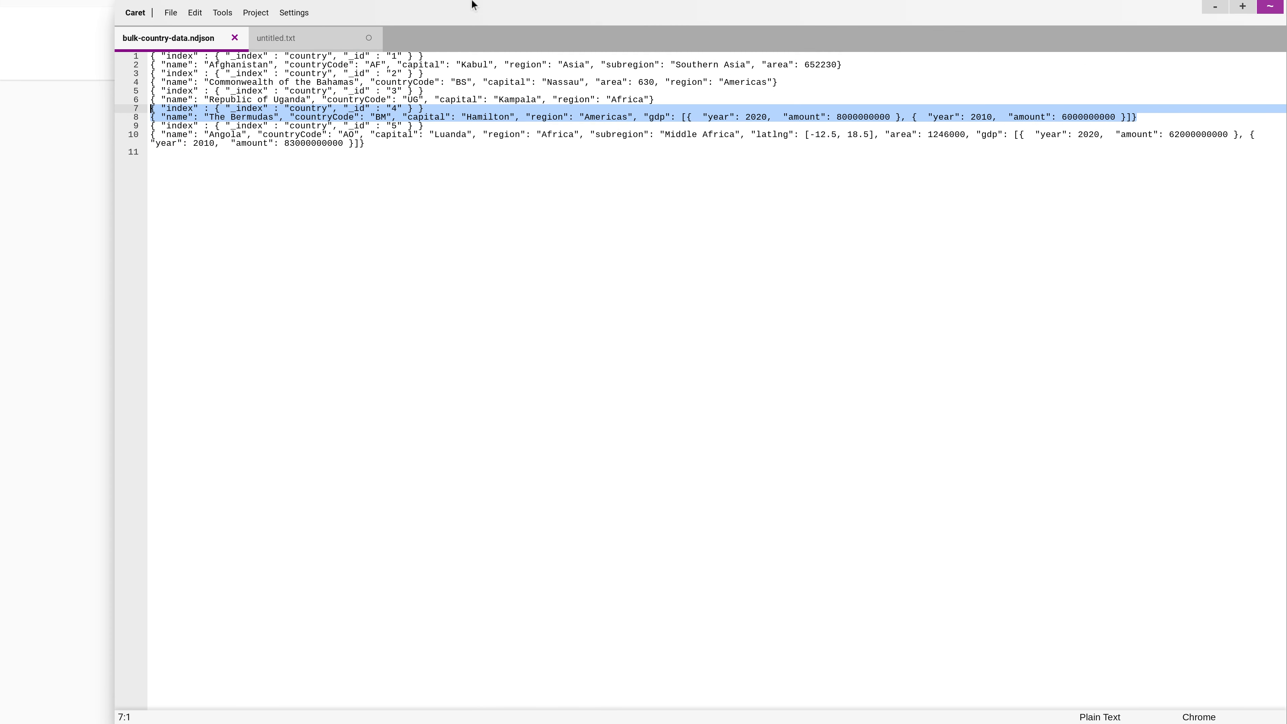
drag(857, 64, 104, 55)
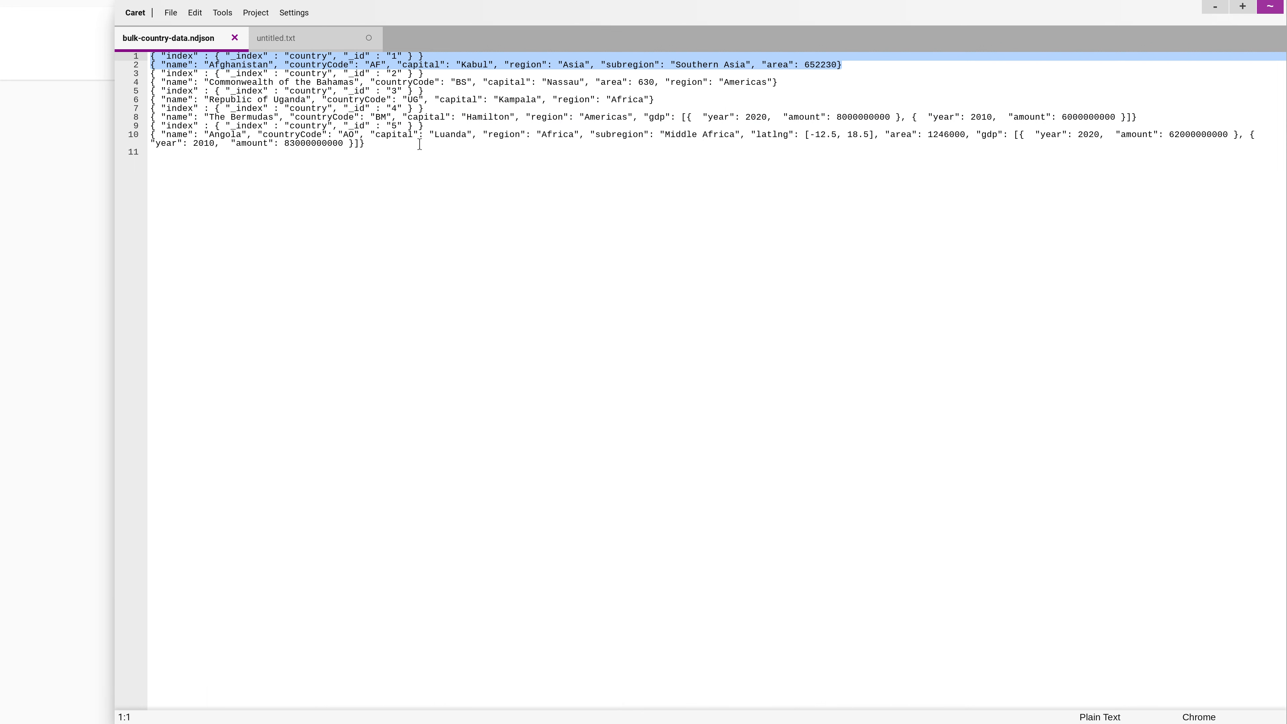
click(871, 94)
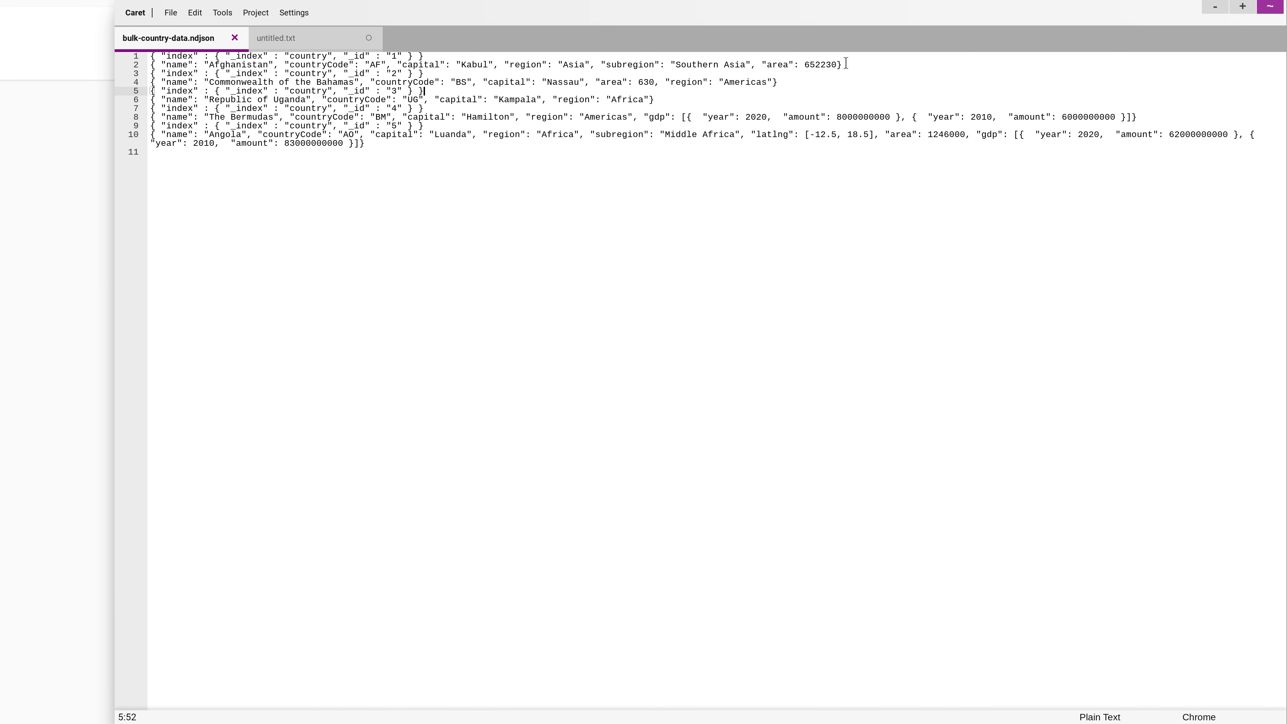
Examine the first record by highlighting its action line, the index action, the country index name, the _id value and the Afghanistan source line
drag(846, 63, 269, 61)
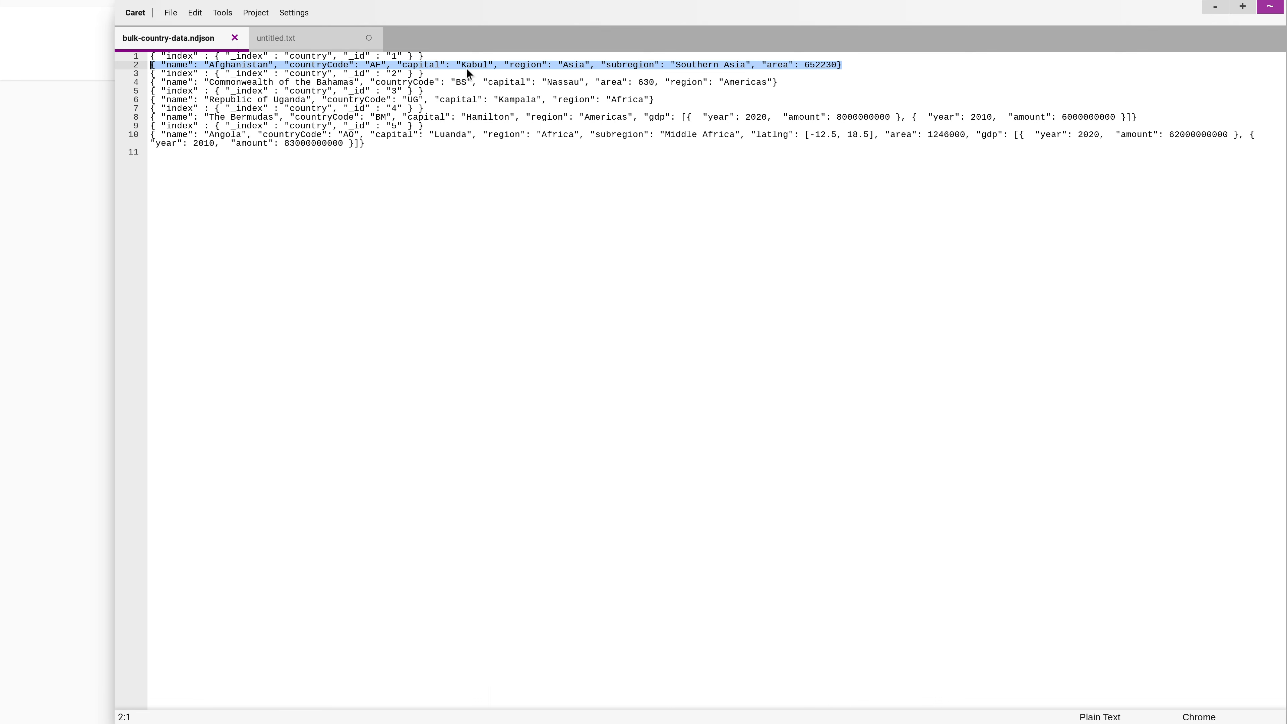
drag(423, 55, 322, 55)
drag(223, 51, 93, 50)
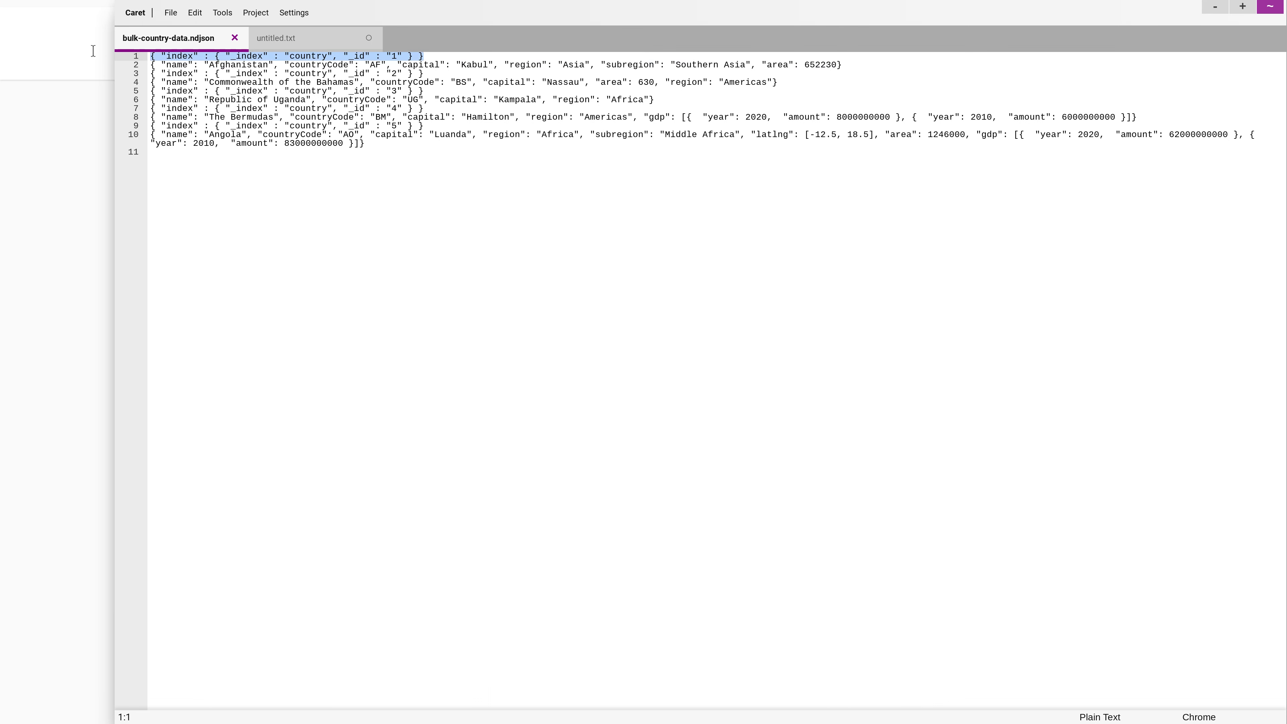
double_click(194, 57)
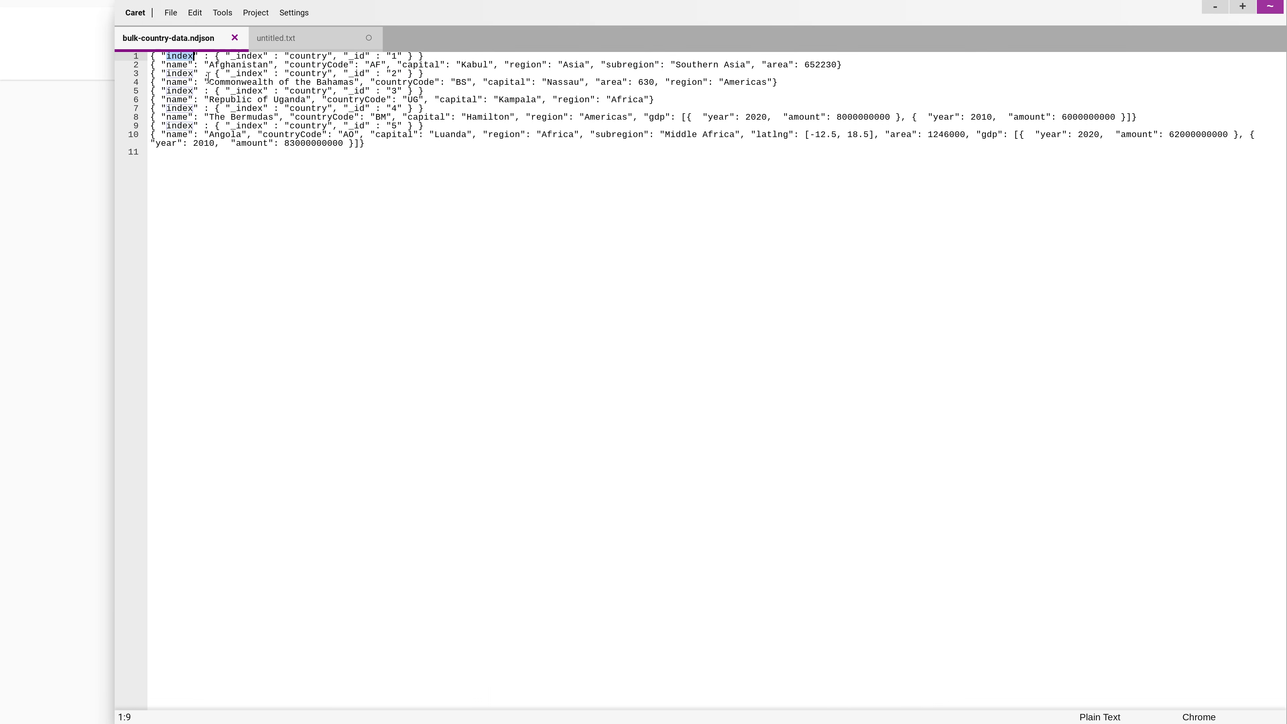
double_click(322, 54)
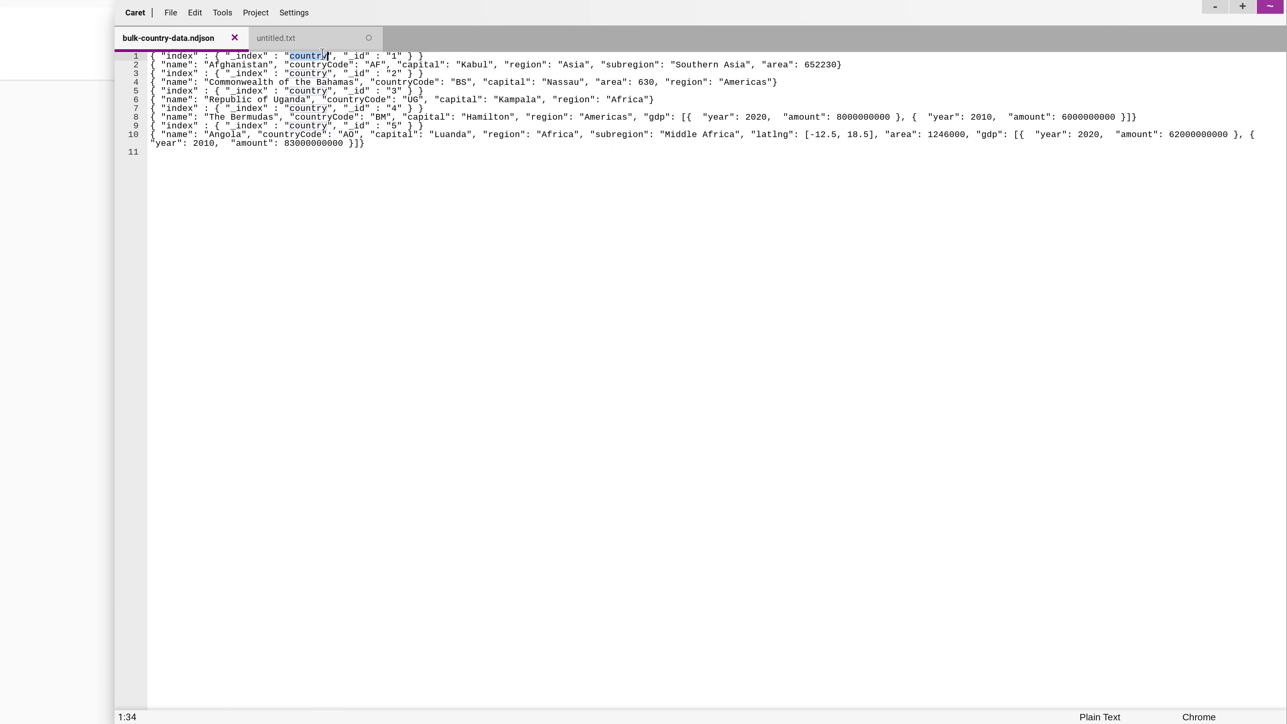
drag(398, 56, 392, 55)
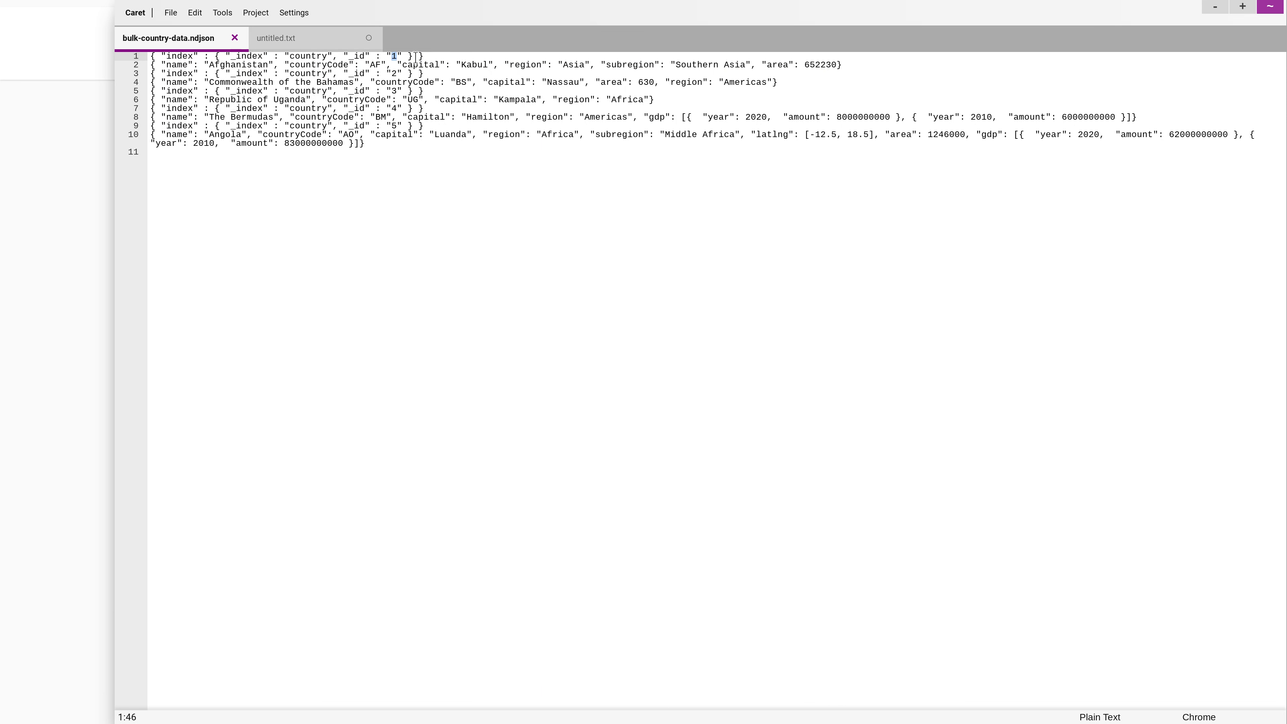
drag(856, 65, 119, 67)
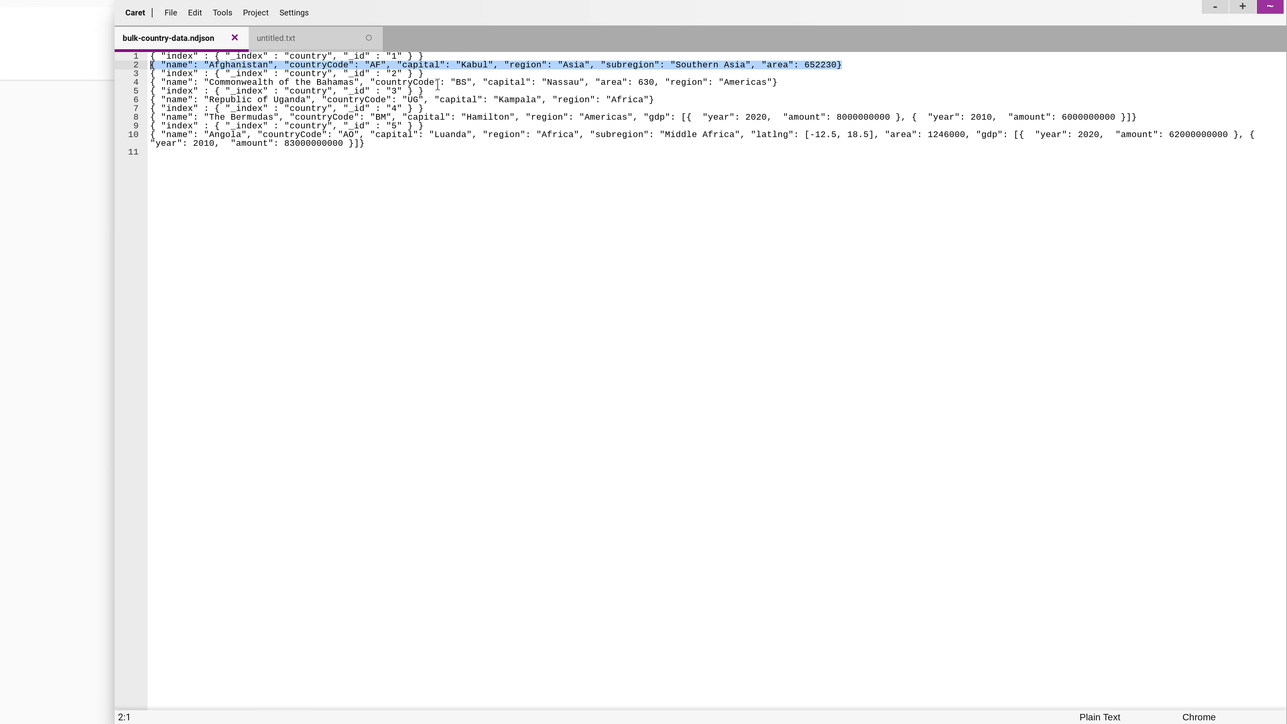
Highlight the two lines of the Bahamas record, and return to the Swagger page in the browser
drag(770, 85, 15, 74)
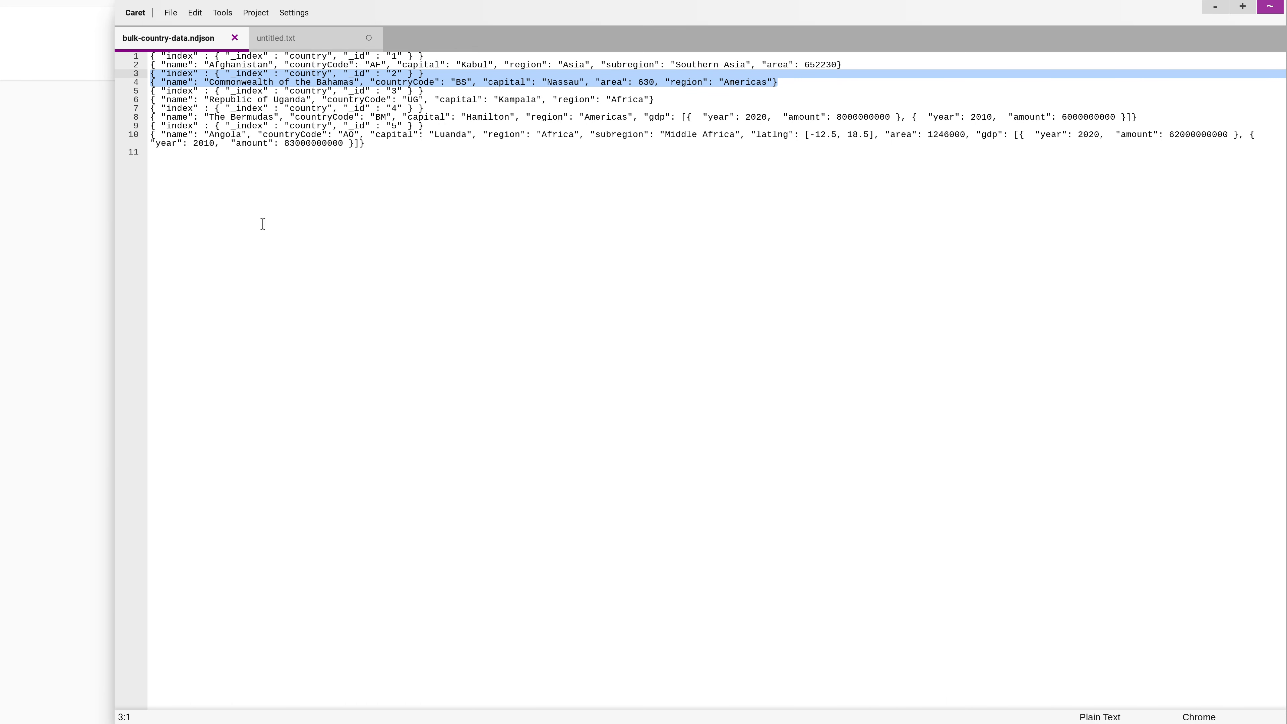
drag(113, 299, 616, 286)
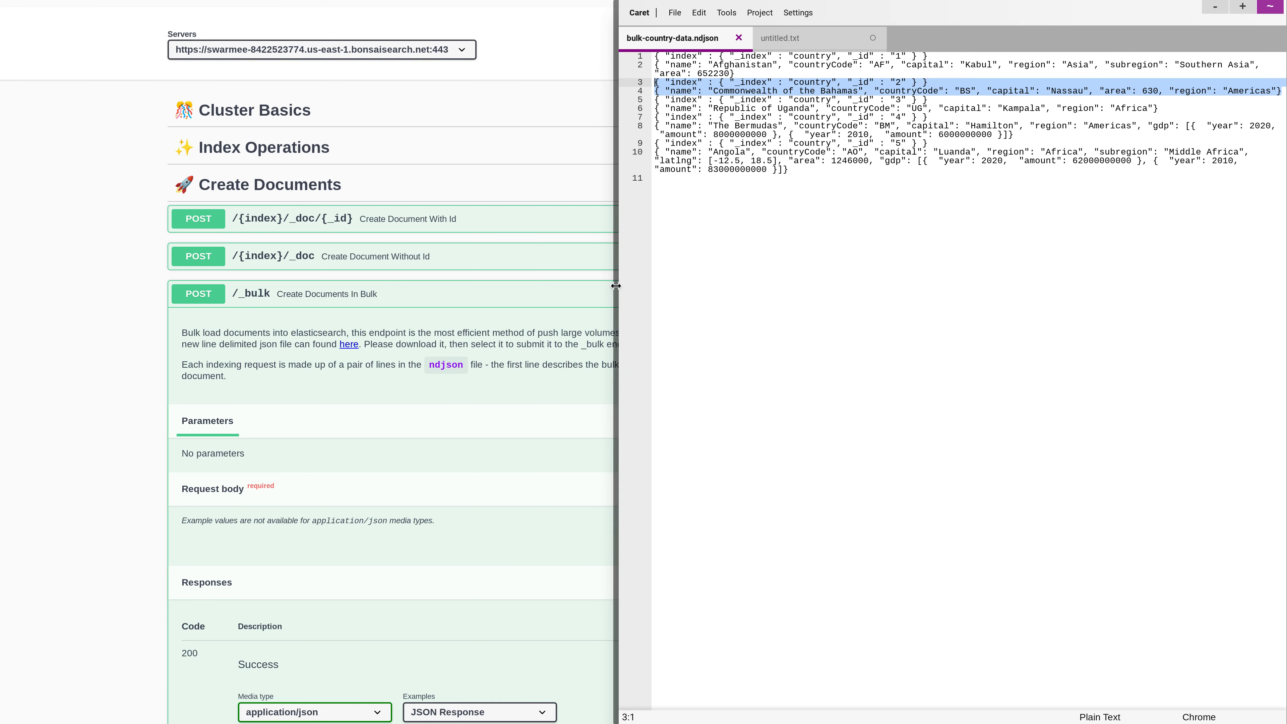
click(512, 359)
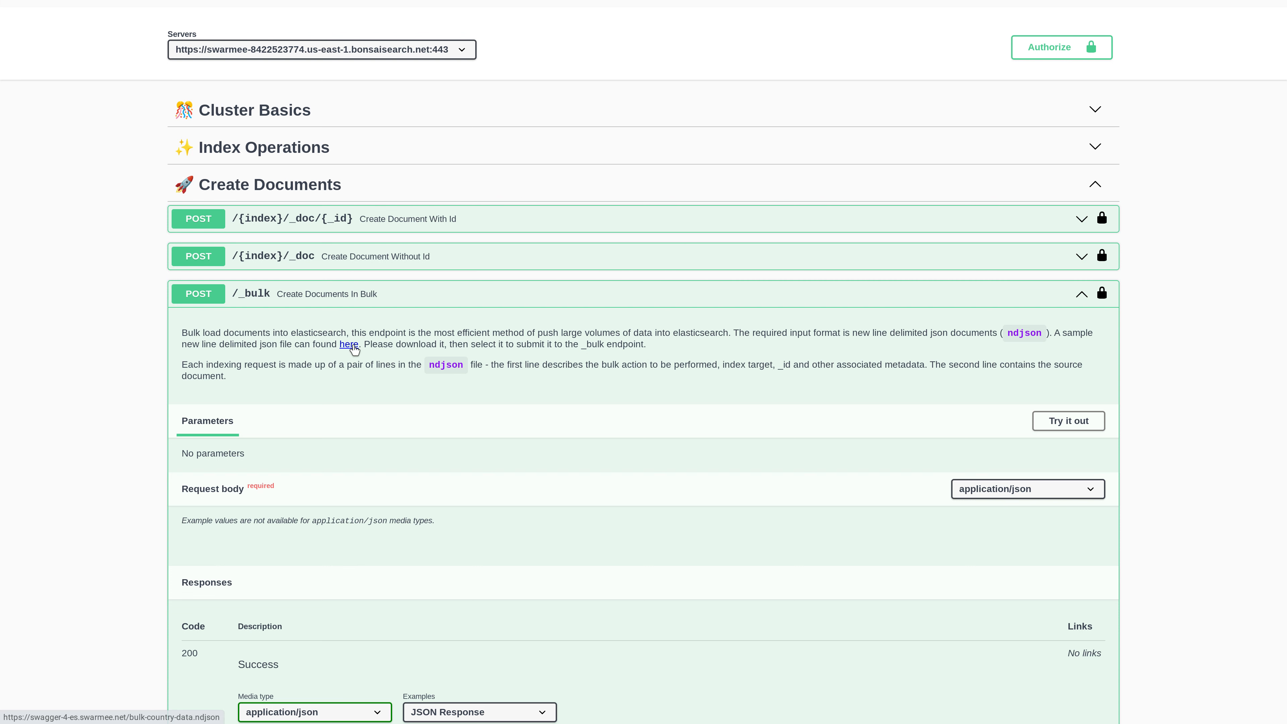
Enable trying out the POST /_bulk endpoint and choose bulk-country-data.ndjson from My files as the request body
click(1066, 423)
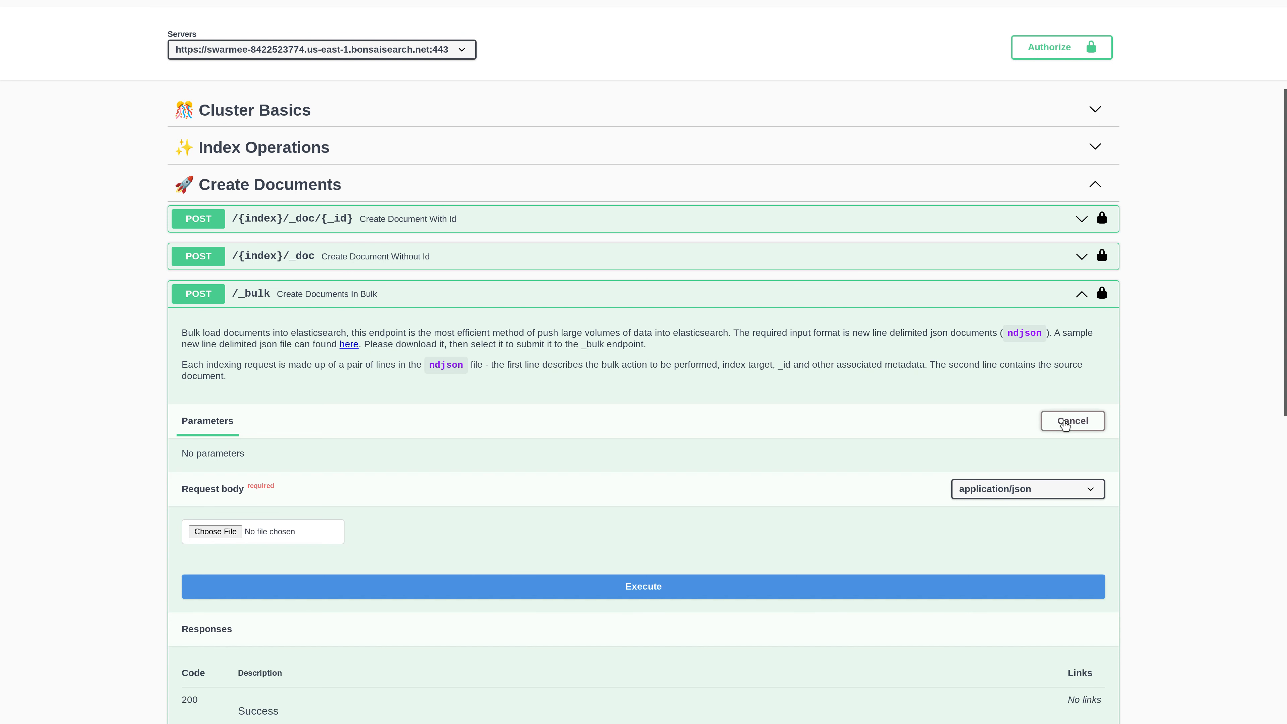
click(236, 533)
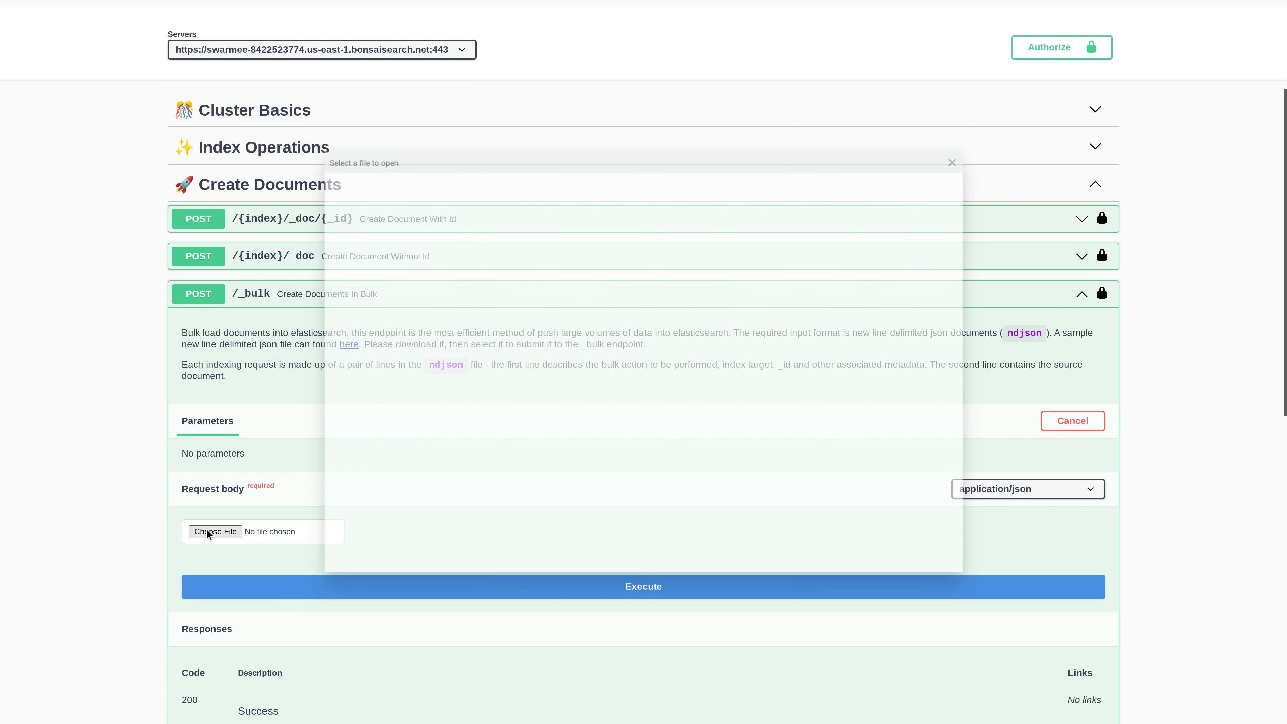
click(581, 344)
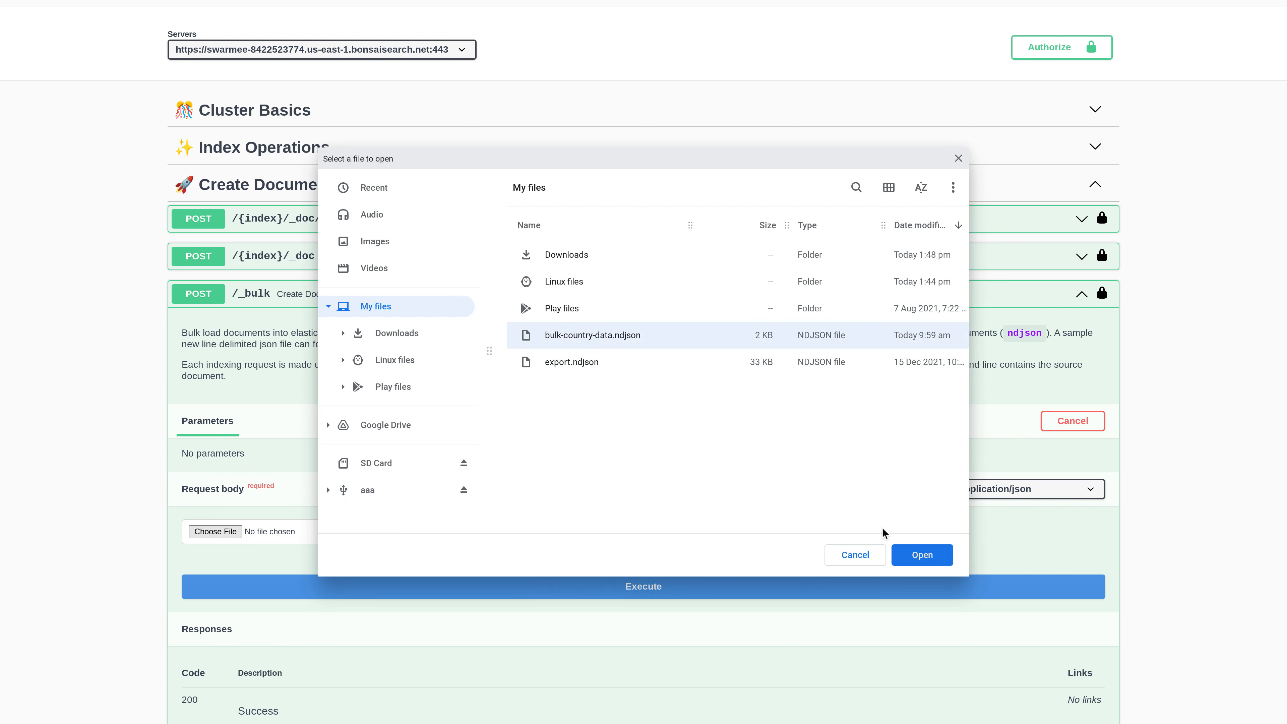
click(925, 555)
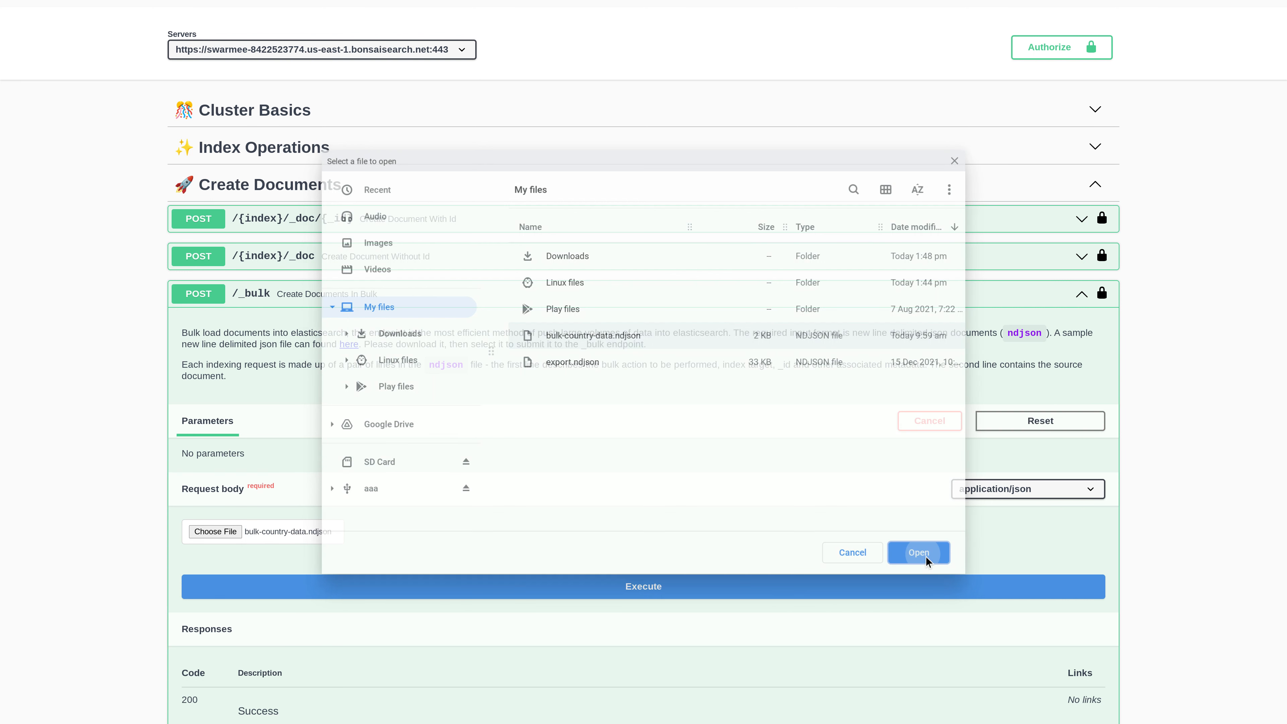
Execute the POST /_bulk request with bulk-country-data.ndjson, and check the file in the Caret editor before returning to the Swagger page
scroll(570, 509, down, 4)
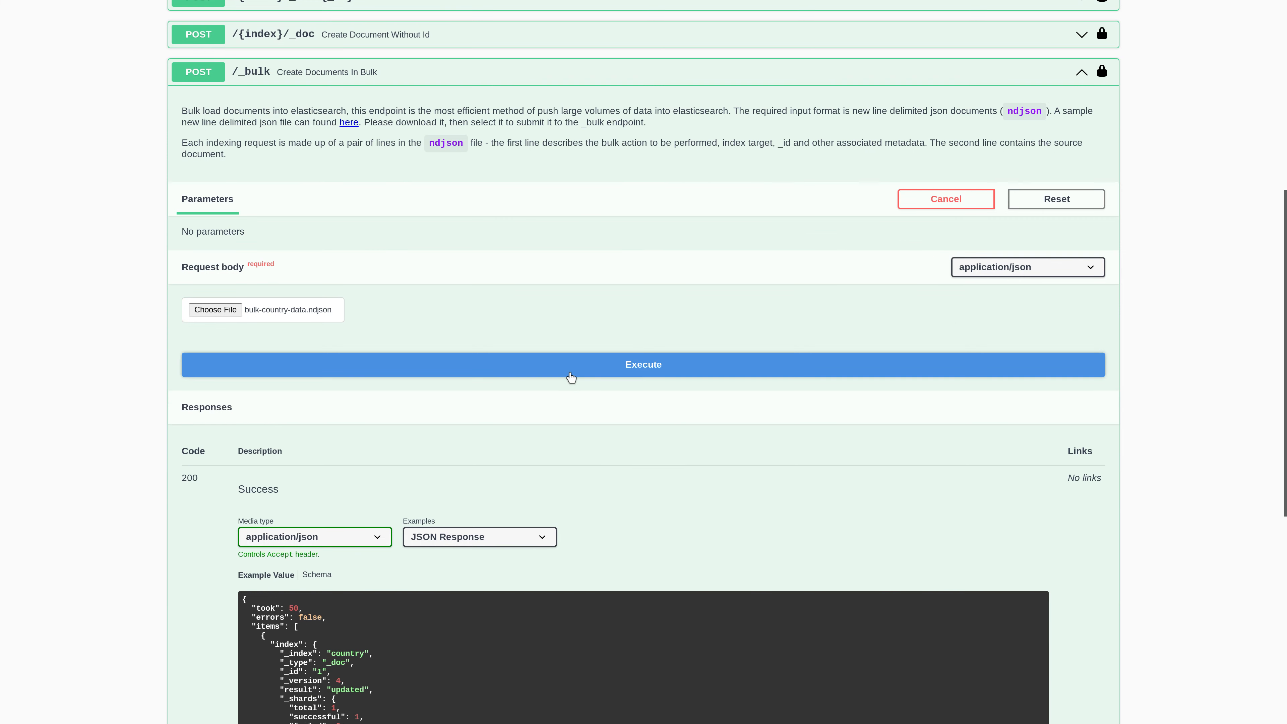
click(571, 378)
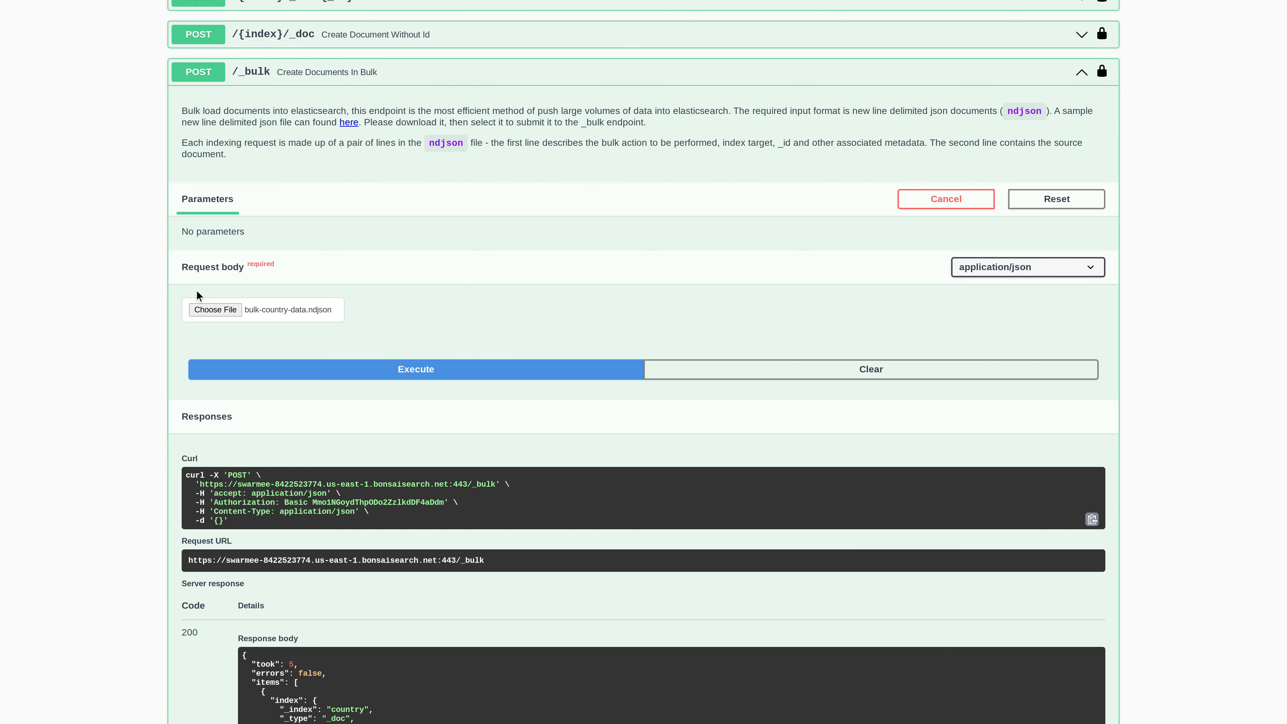
key(alt+Tab)
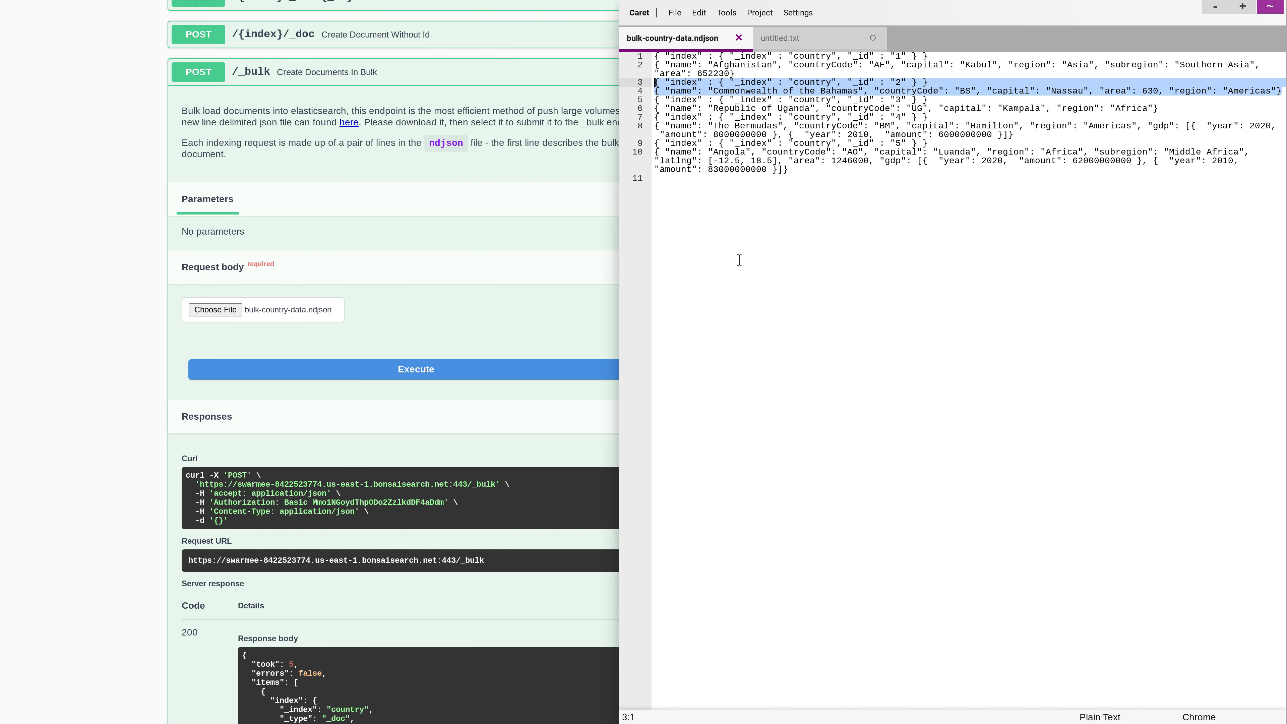
click(180, 618)
Examine the _bulk response body from the first to the last item, highlighting the first item's result value, and return to the endpoint's request section
scroll(311, 478, down, 4)
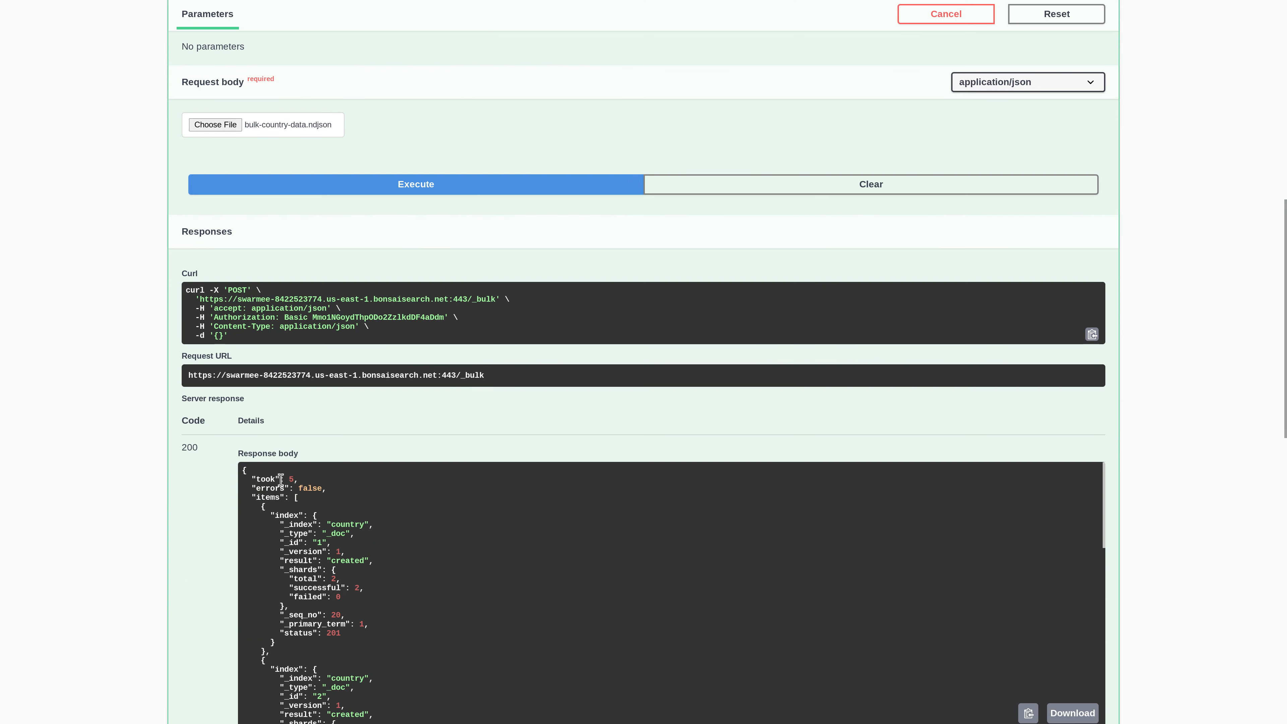
scroll(323, 535, down, 1)
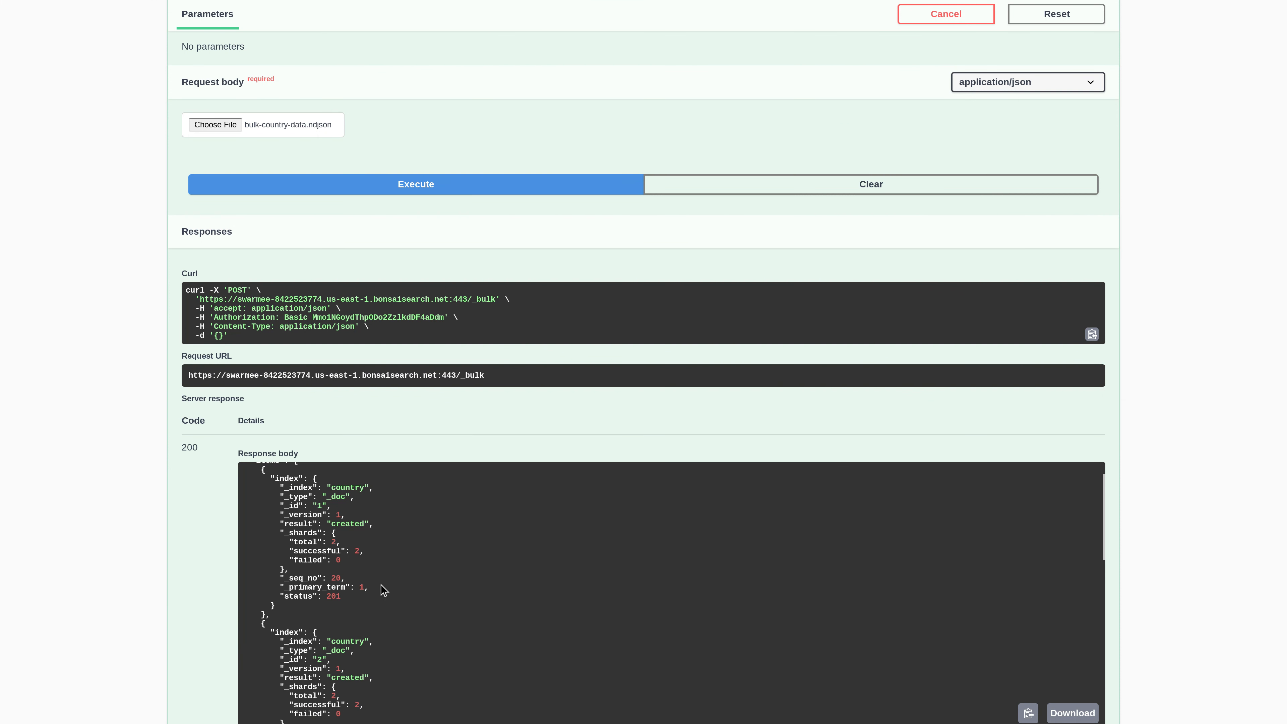
double_click(341, 524)
scroll(395, 567, down, 1)
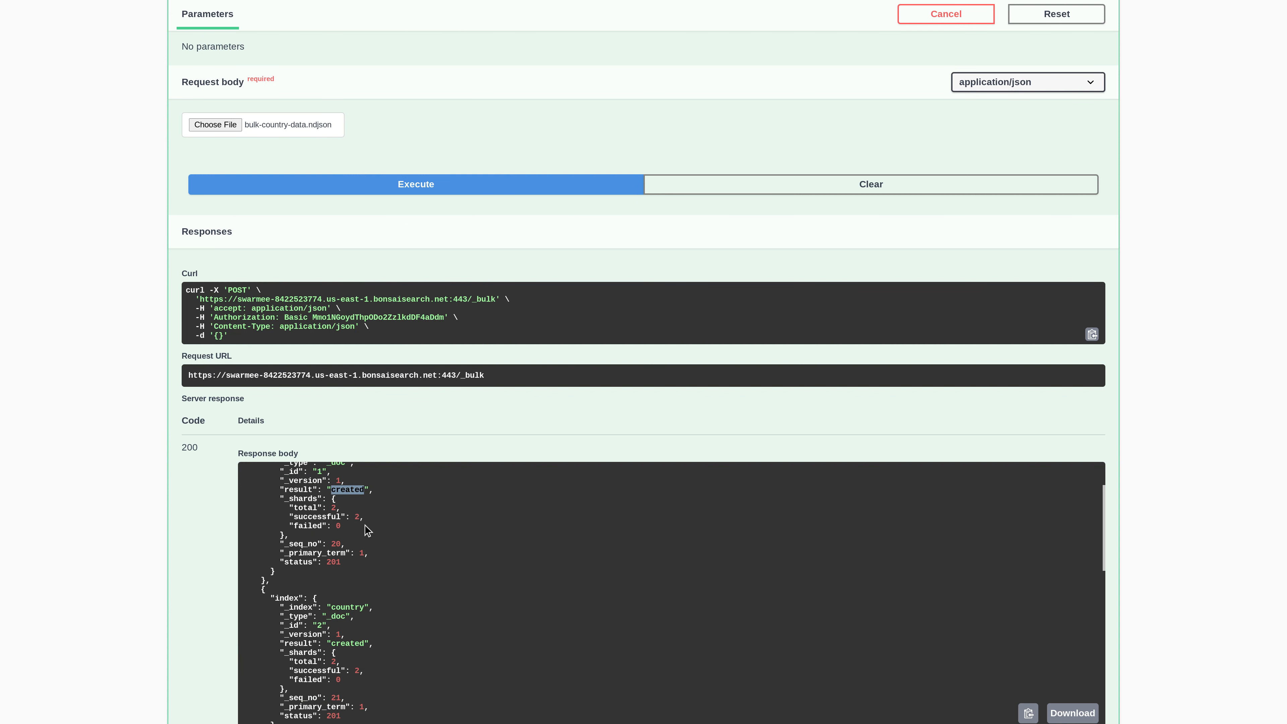
scroll(396, 577, down, 1)
scroll(397, 577, down, 2)
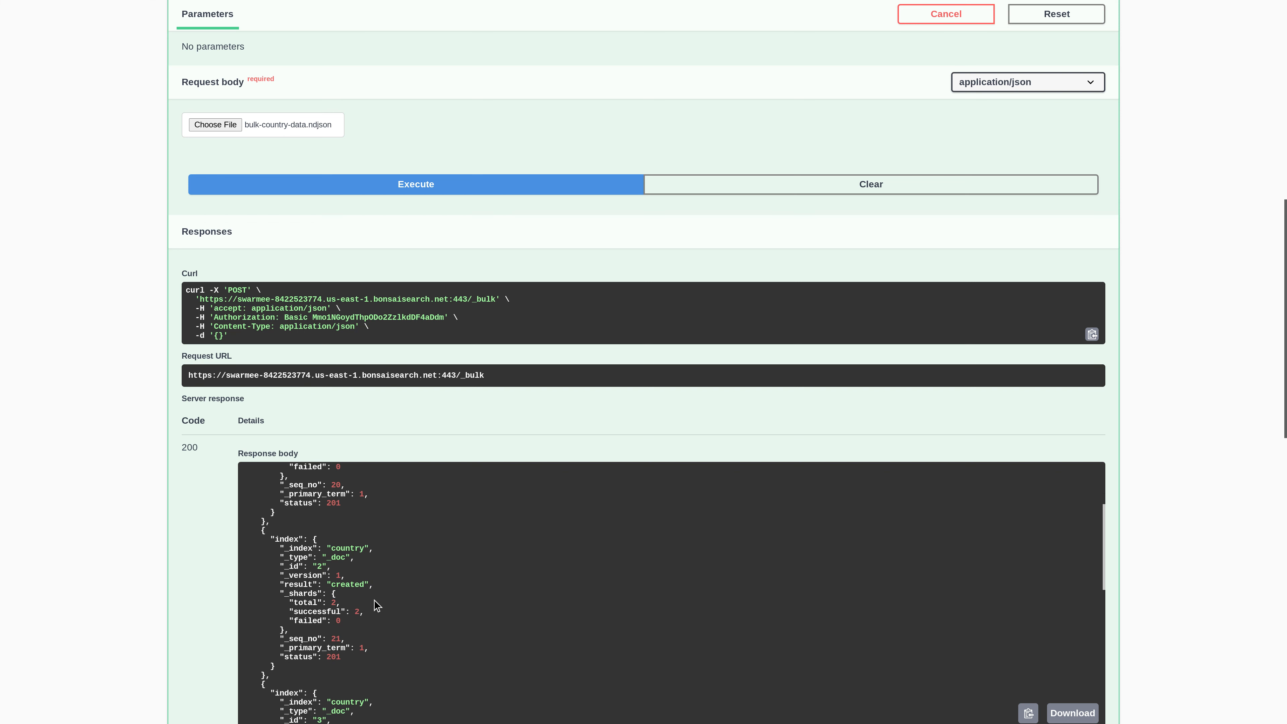
scroll(374, 607, down, 5)
scroll(385, 619, down, 4)
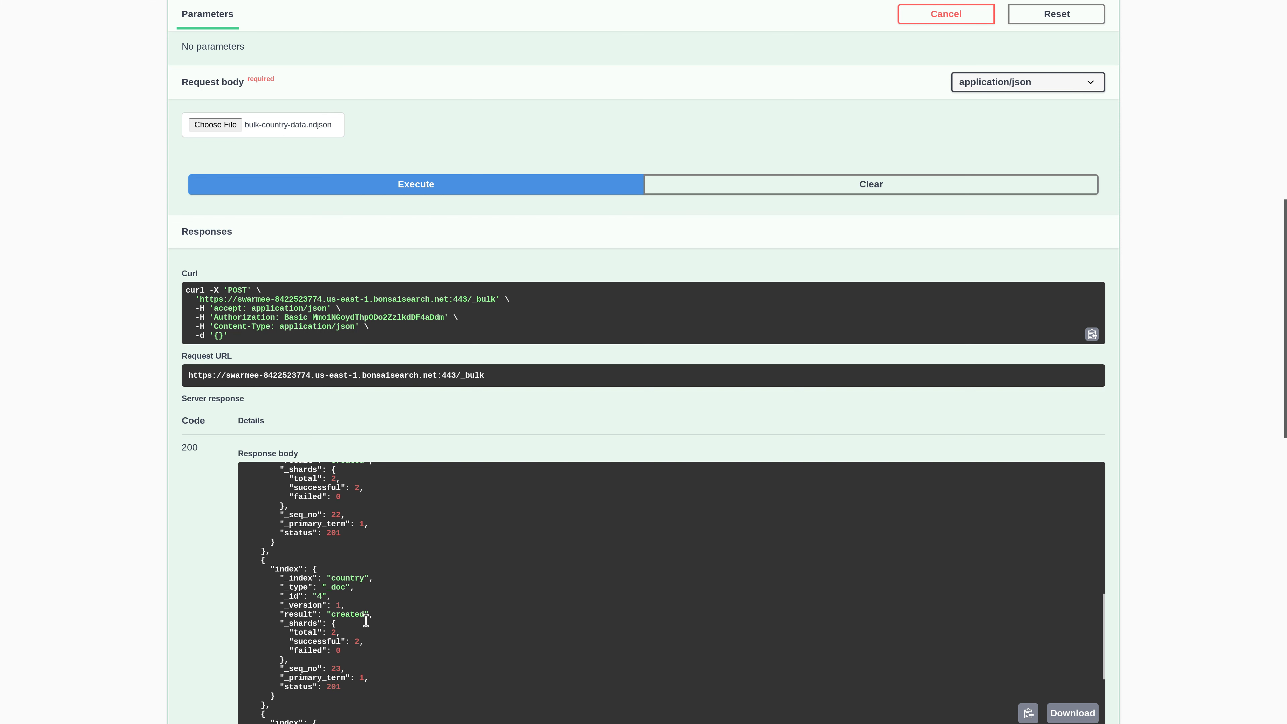
scroll(405, 621, down, 4)
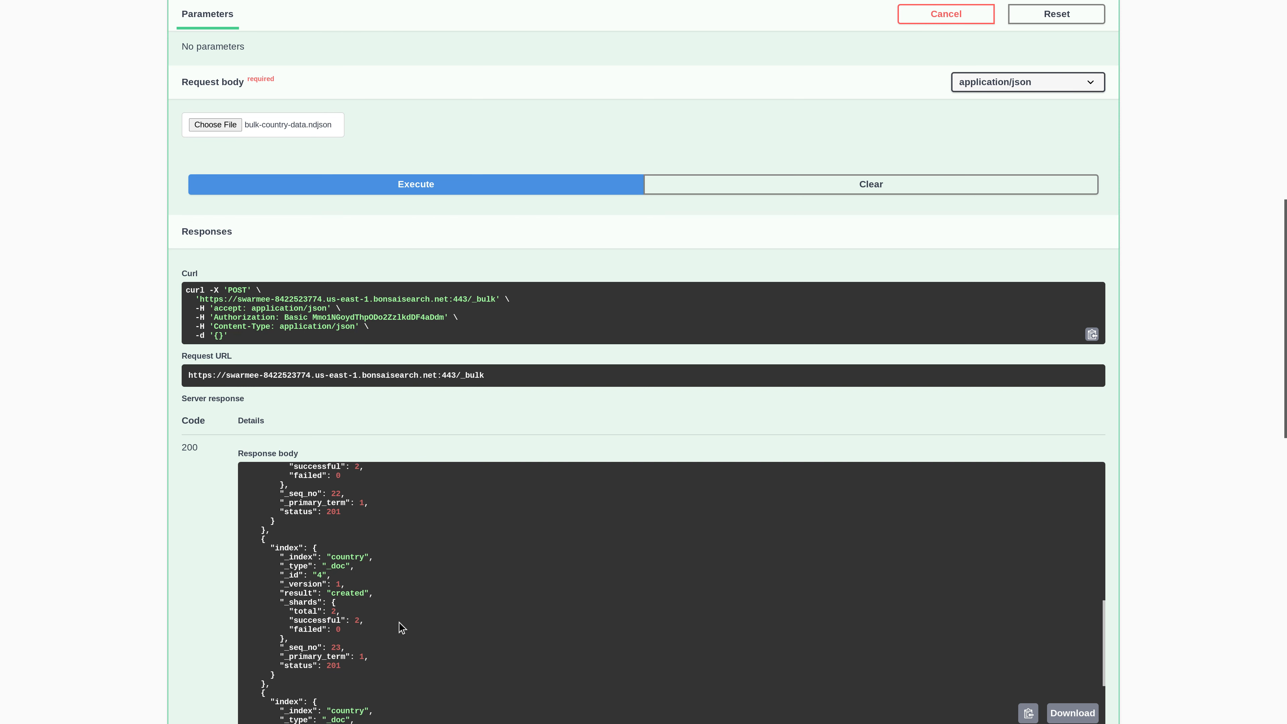
scroll(396, 612, down, 1)
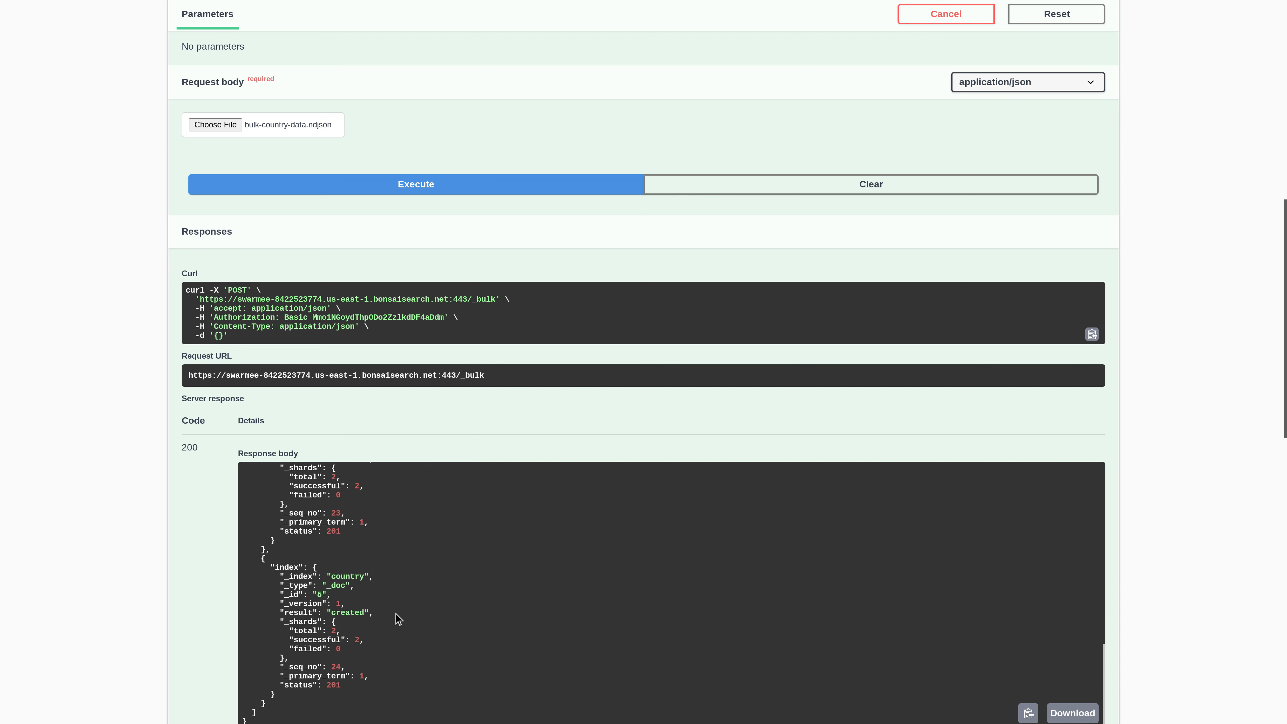
scroll(420, 552, up, 4)
scroll(228, 525, up, 5)
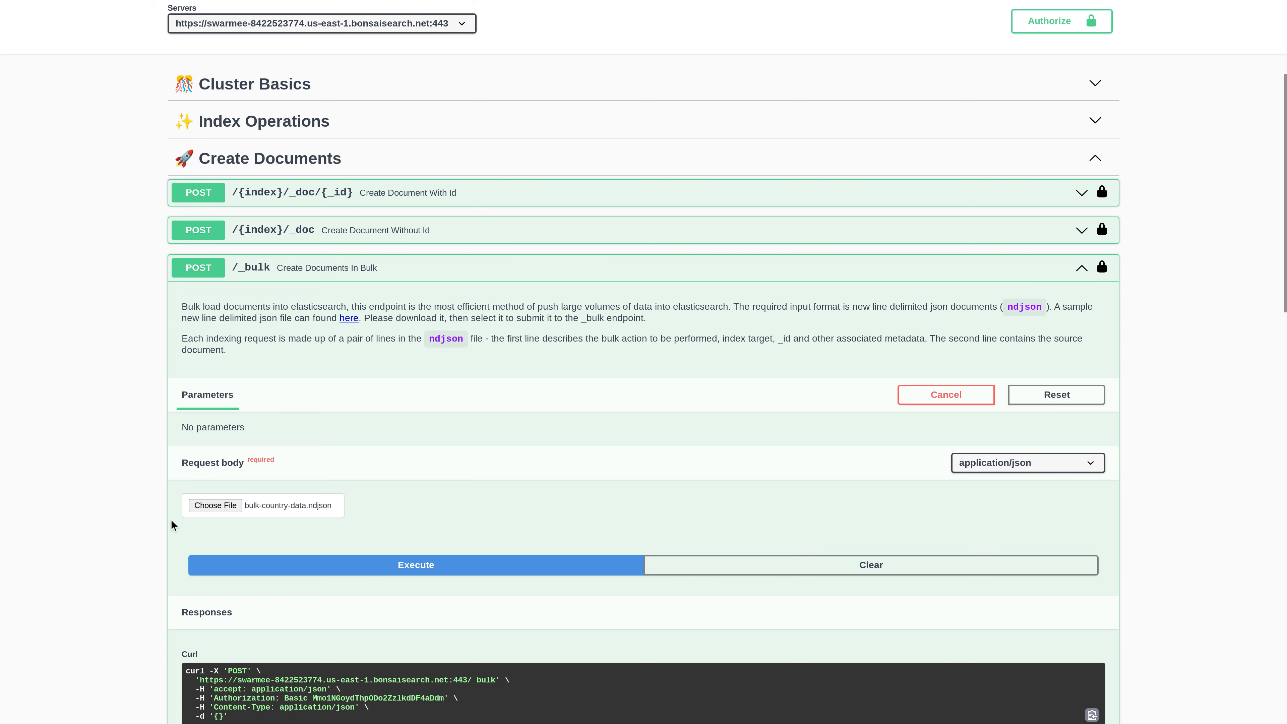
scroll(178, 521, down, 1)
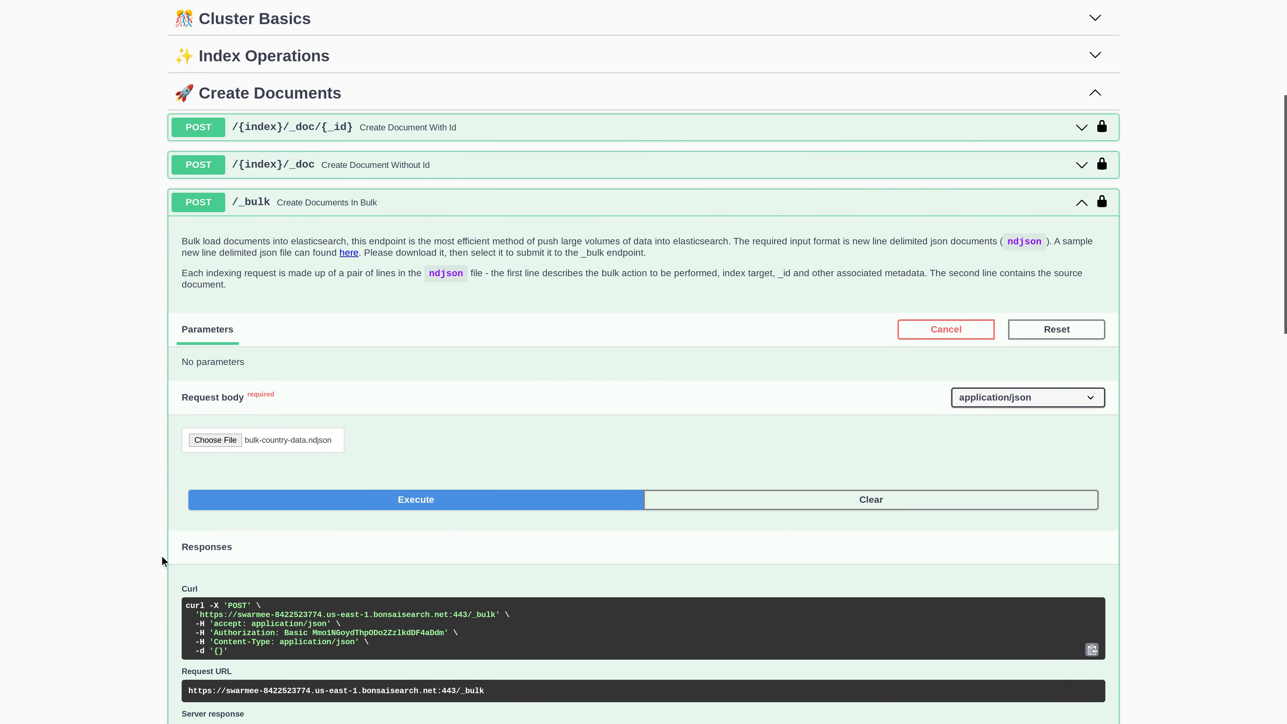